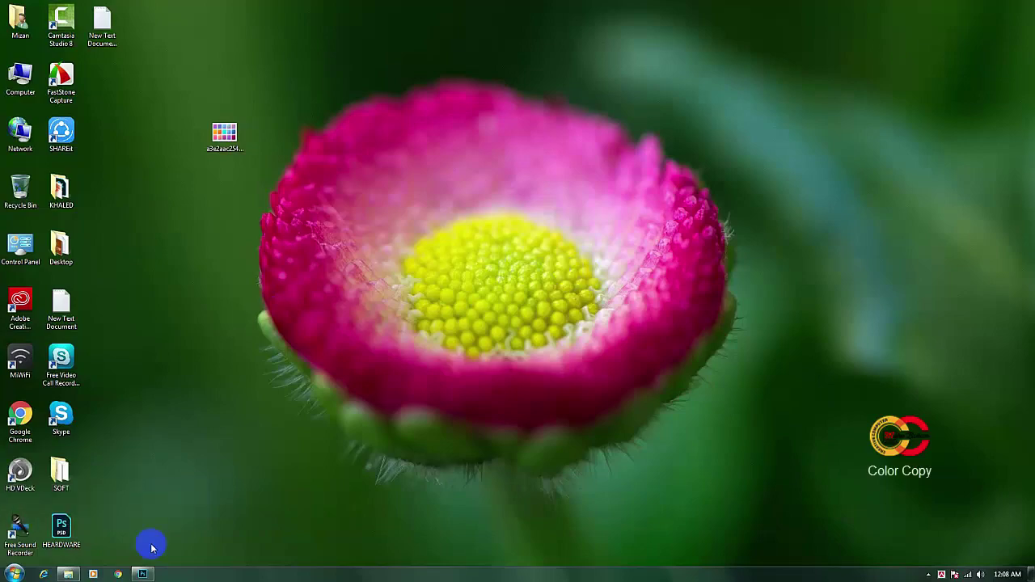
# Step: Switch to Photoshop and convert the locked Background of the blank 4 x 4 in document into a regular layer
pyautogui.click(142, 574)
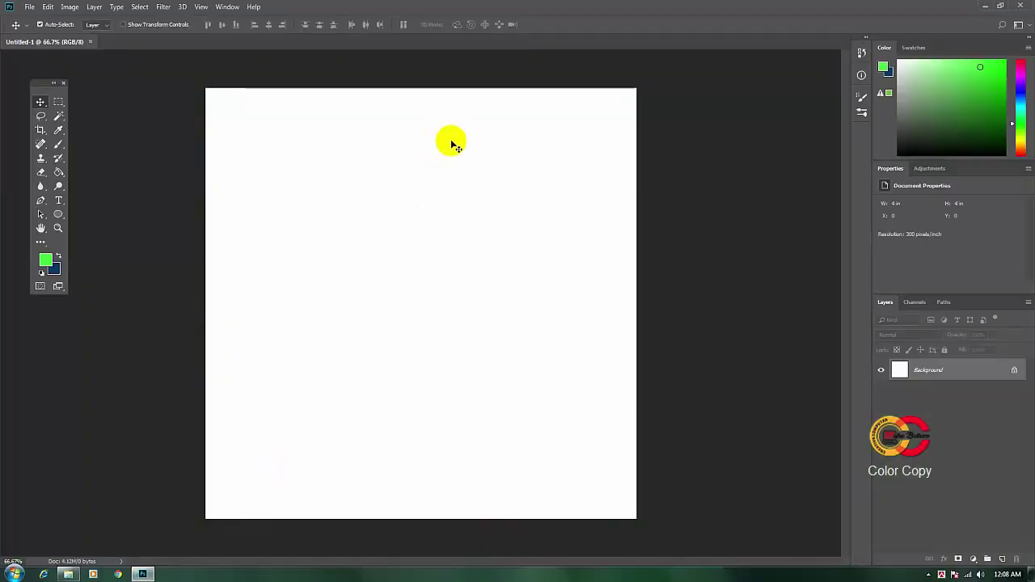
pyautogui.moveTo(687, 211); pyautogui.dragTo(693, 215)
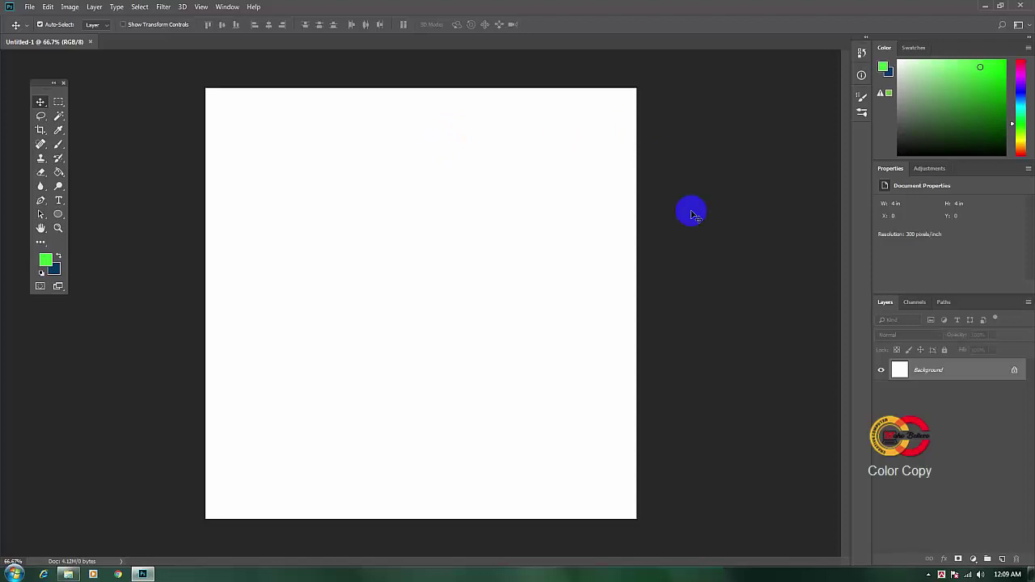
pyautogui.moveTo(693, 215); pyautogui.dragTo(692, 216)
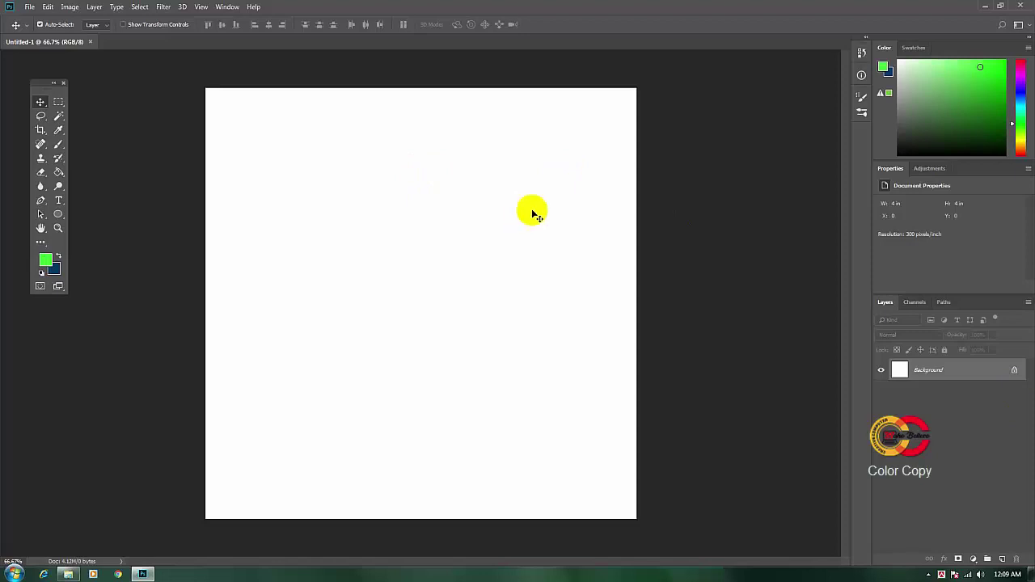
pyautogui.moveTo(1010, 397); pyautogui.dragTo(513, 302)
pyautogui.moveTo(949, 369); pyautogui.dragTo(987, 374)
pyautogui.click(987, 374)
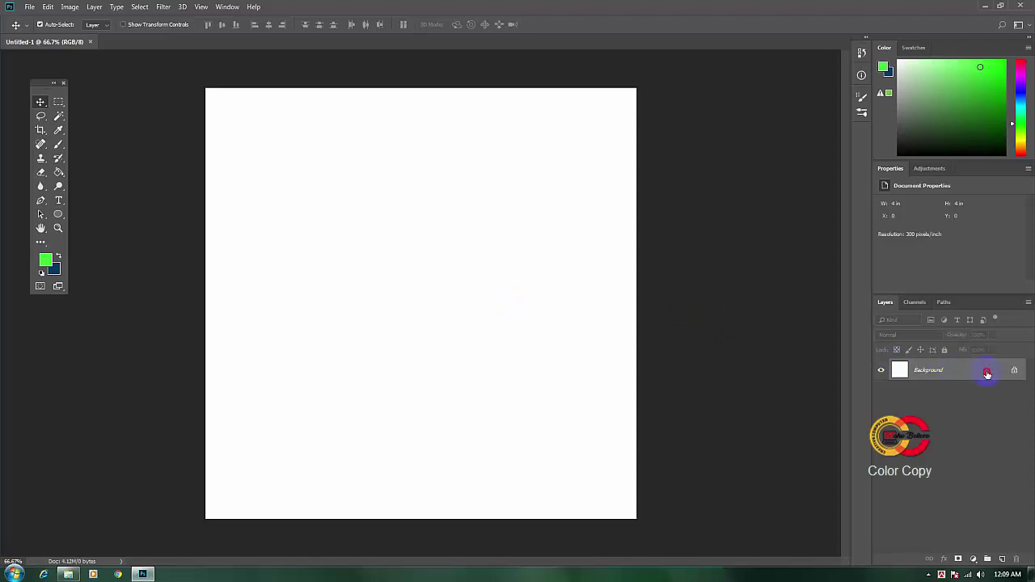
pyautogui.click(603, 170)
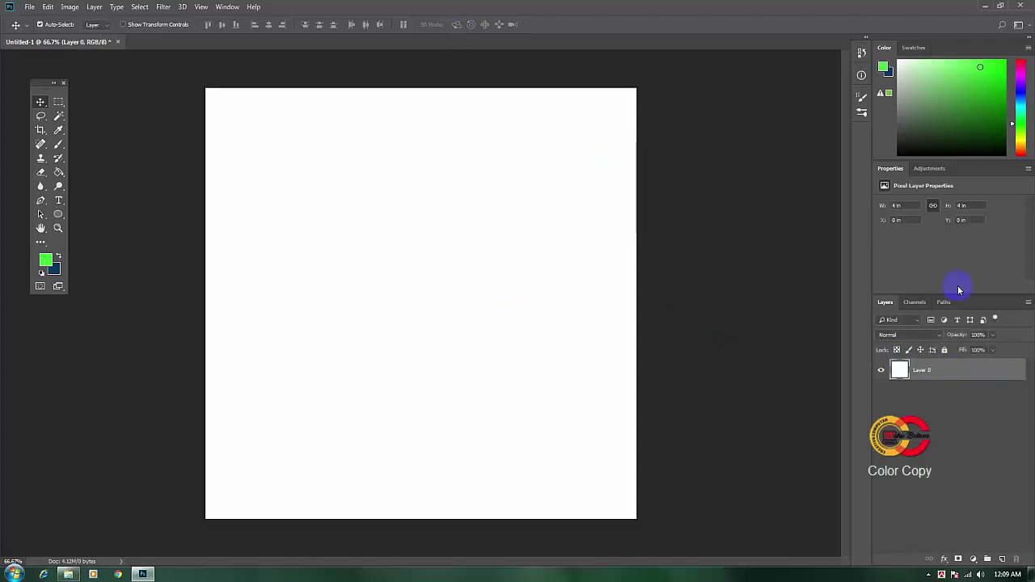
# Step: Open the Layer Style settings of Layer 0 and enable a Color Overlay effect
pyautogui.doubleClick(975, 372)
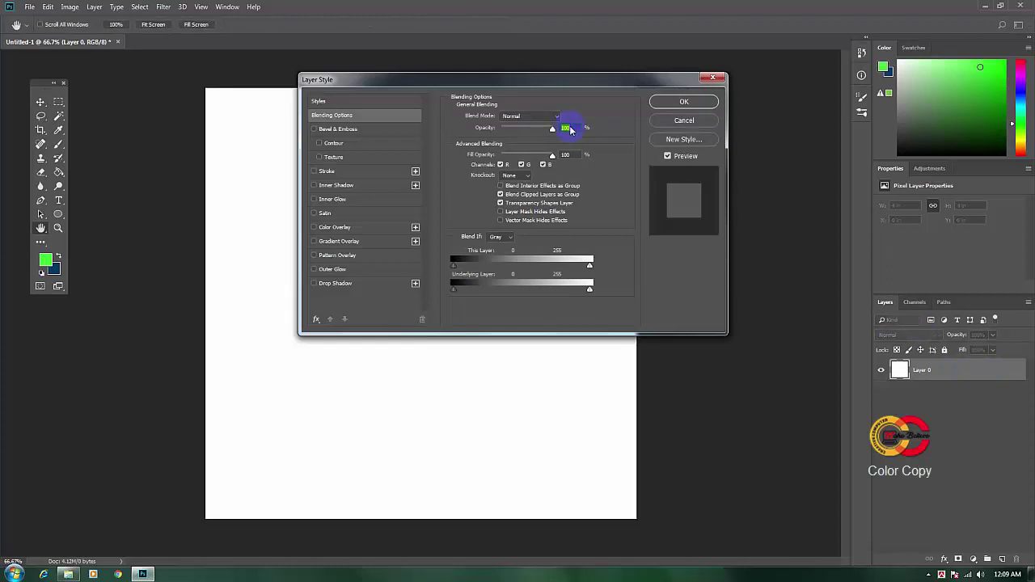
pyautogui.moveTo(549, 78); pyautogui.dragTo(517, 76)
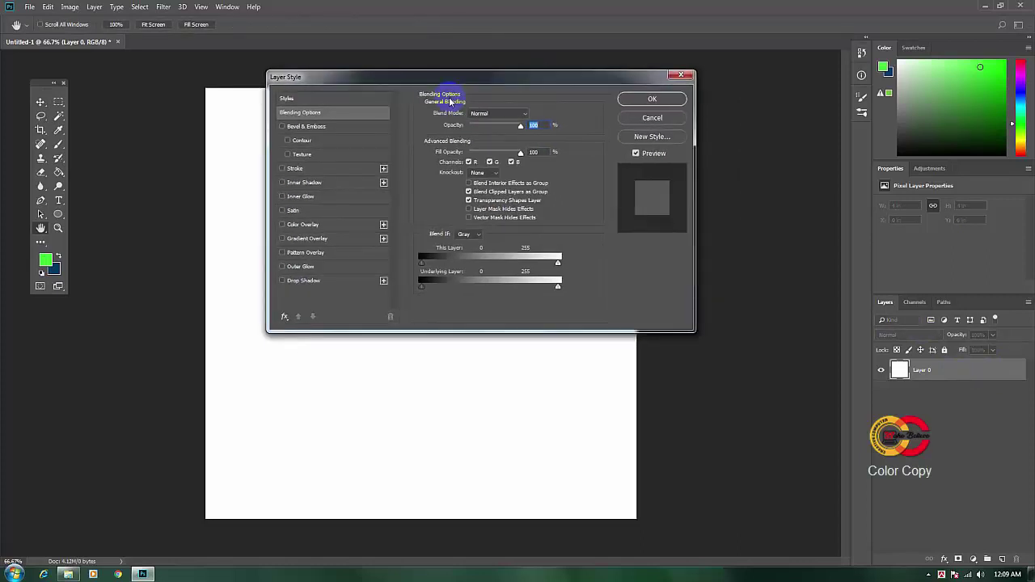
pyautogui.click(312, 225)
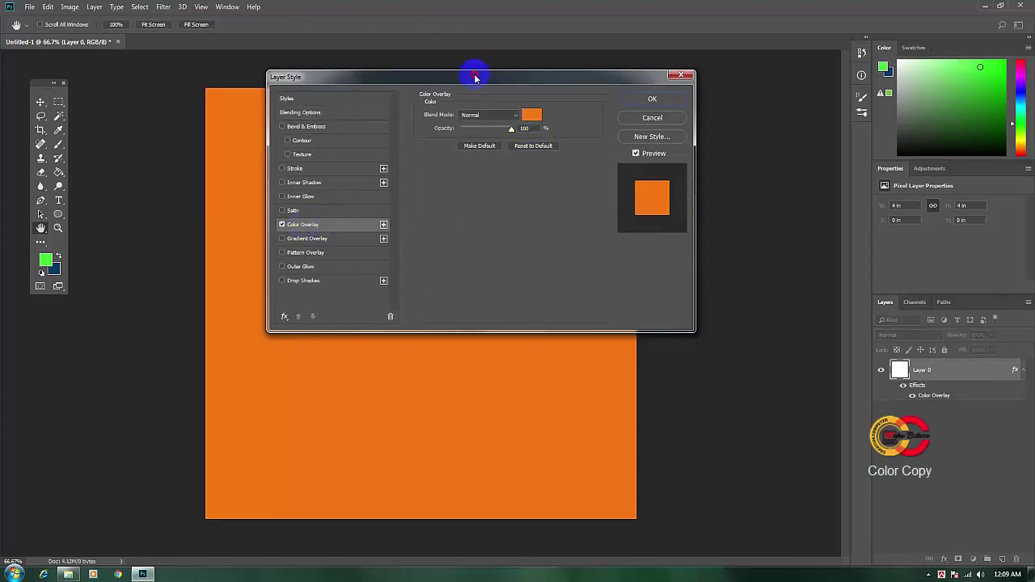
pyautogui.moveTo(475, 77); pyautogui.dragTo(471, 76)
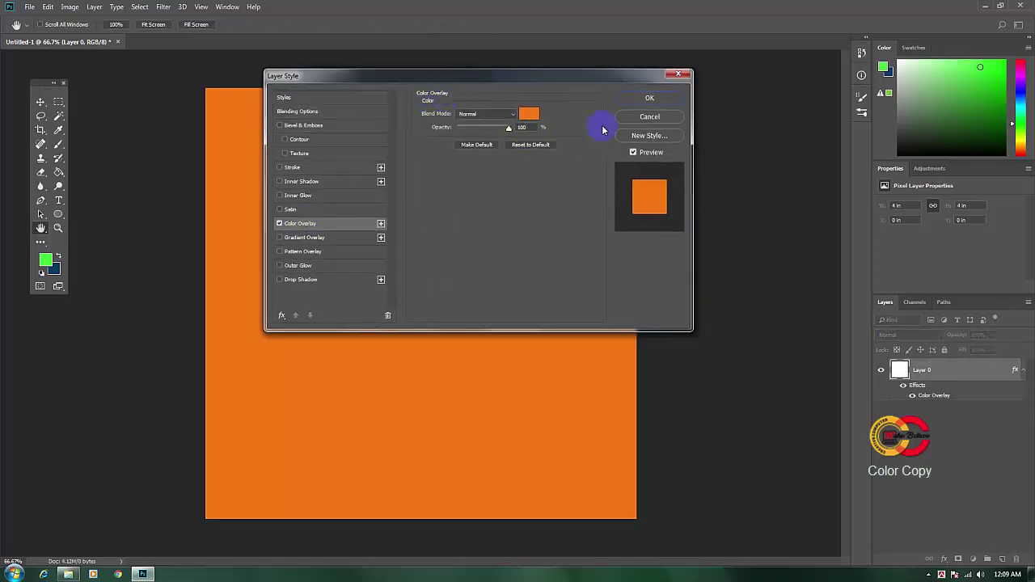
# Step: Set the Color Overlay's color to green 13f763 and apply the layer style
pyautogui.click(533, 118)
pyautogui.click(528, 116)
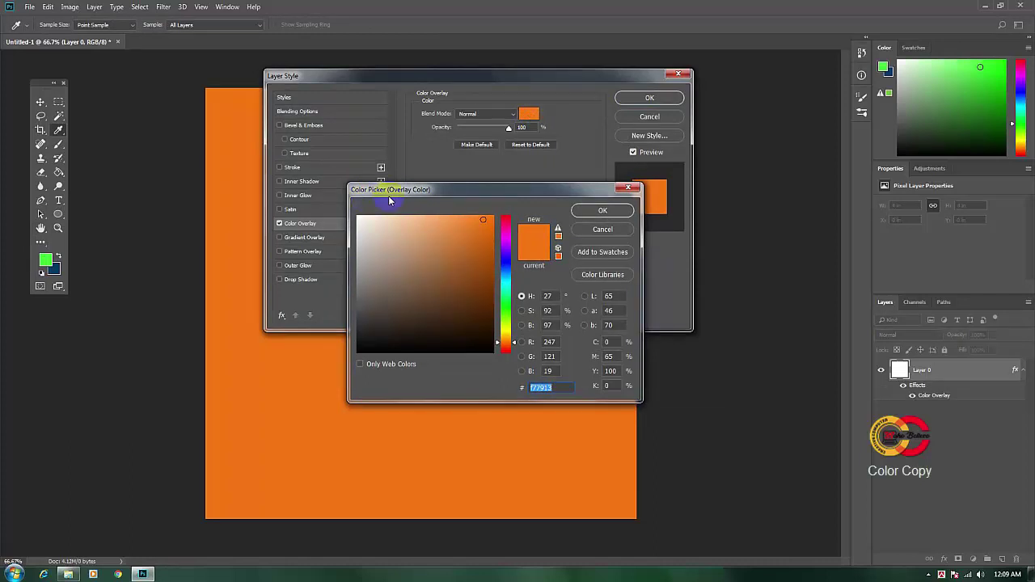
pyautogui.moveTo(455, 192); pyautogui.dragTo(450, 177)
pyautogui.moveTo(498, 220)
pyautogui.mouseDown()
pyautogui.moveTo(499, 312)
pyautogui.moveTo(496, 296)
pyautogui.mouseUp()
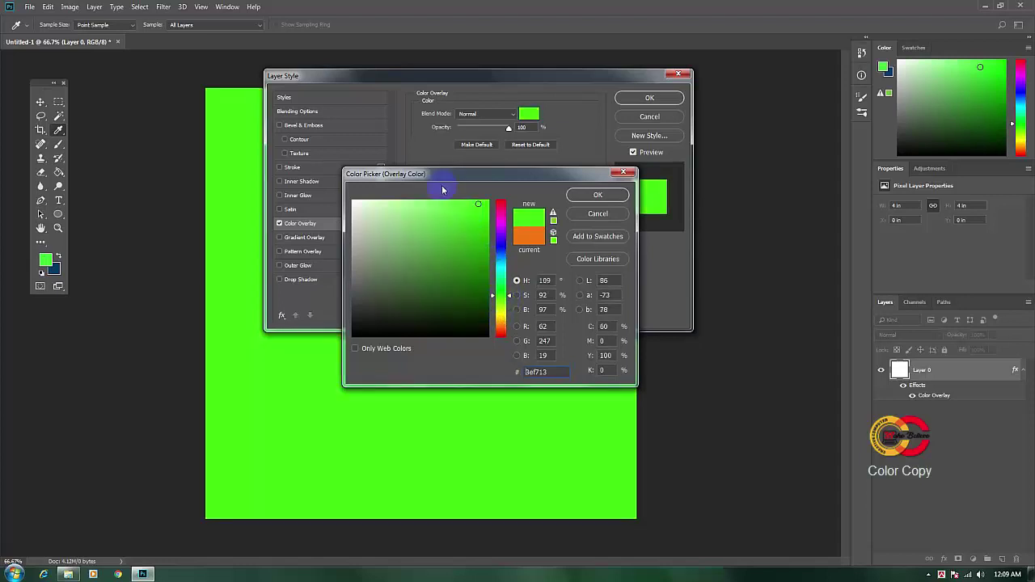
pyautogui.moveTo(442, 190); pyautogui.dragTo(453, 186)
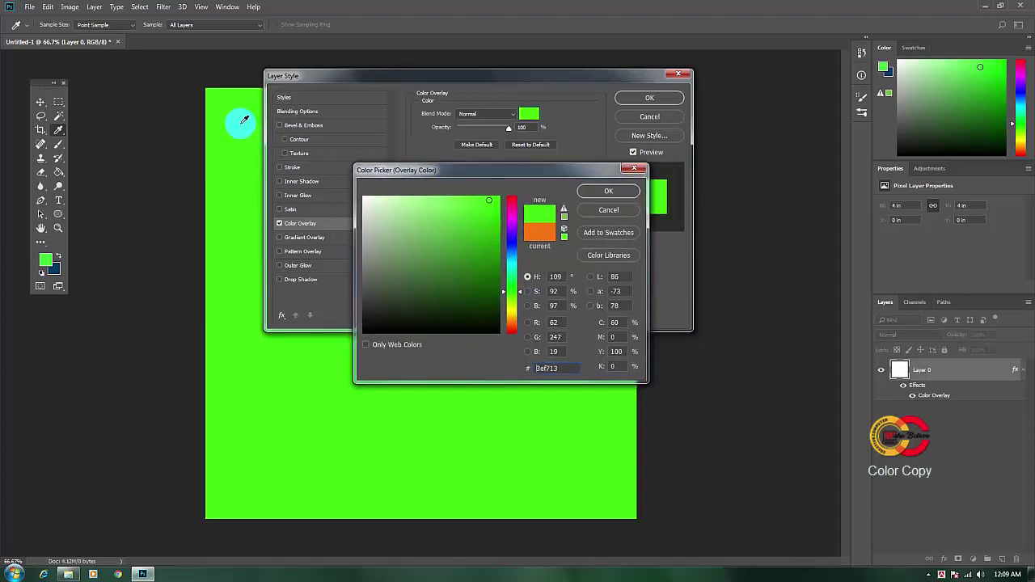
pyautogui.moveTo(509, 291)
pyautogui.mouseDown()
pyautogui.moveTo(509, 271)
pyautogui.moveTo(512, 298)
pyautogui.moveTo(512, 287)
pyautogui.mouseUp()
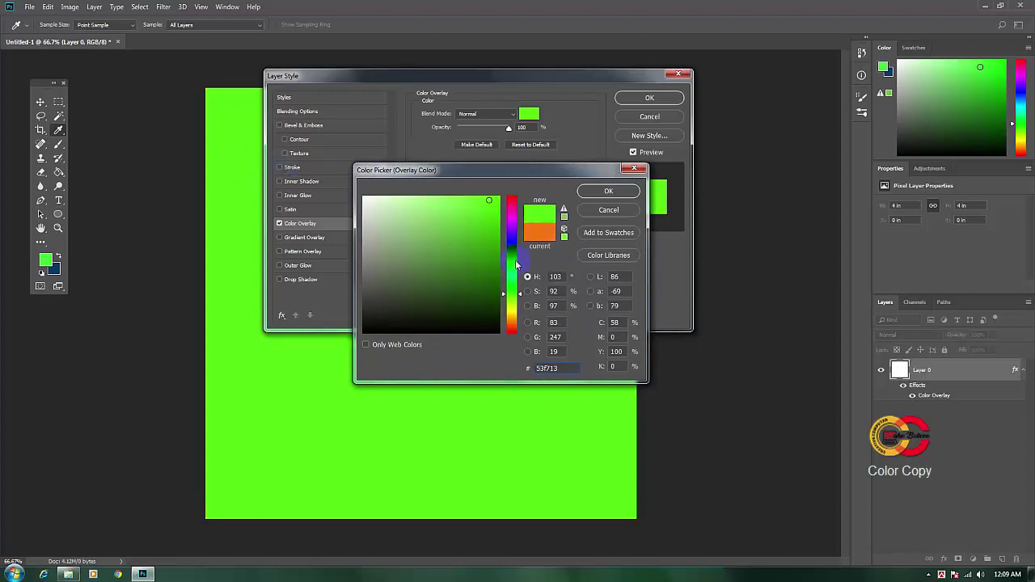
pyautogui.moveTo(515, 263); pyautogui.dragTo(498, 253)
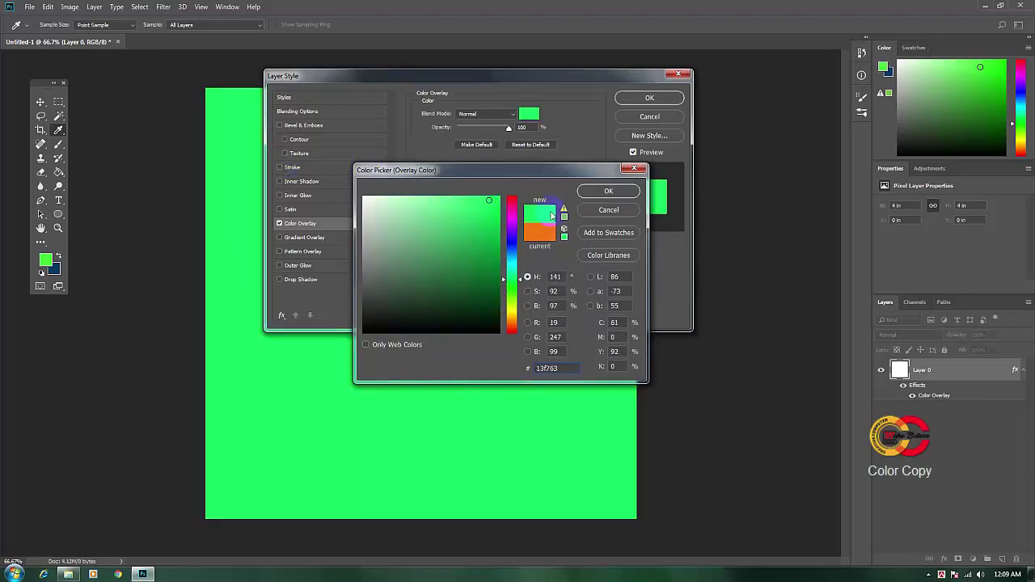
pyautogui.click(609, 192)
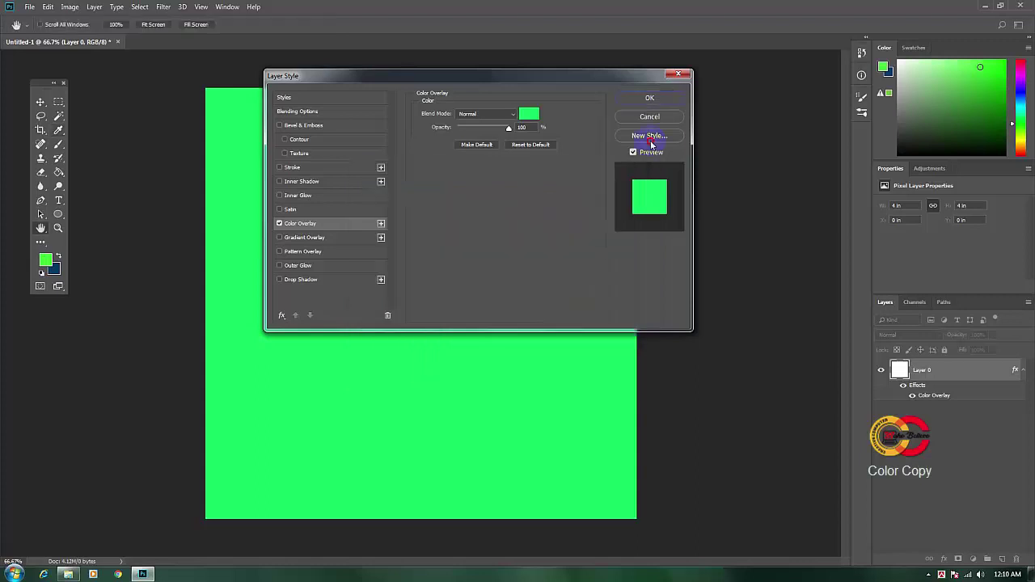
pyautogui.click(656, 98)
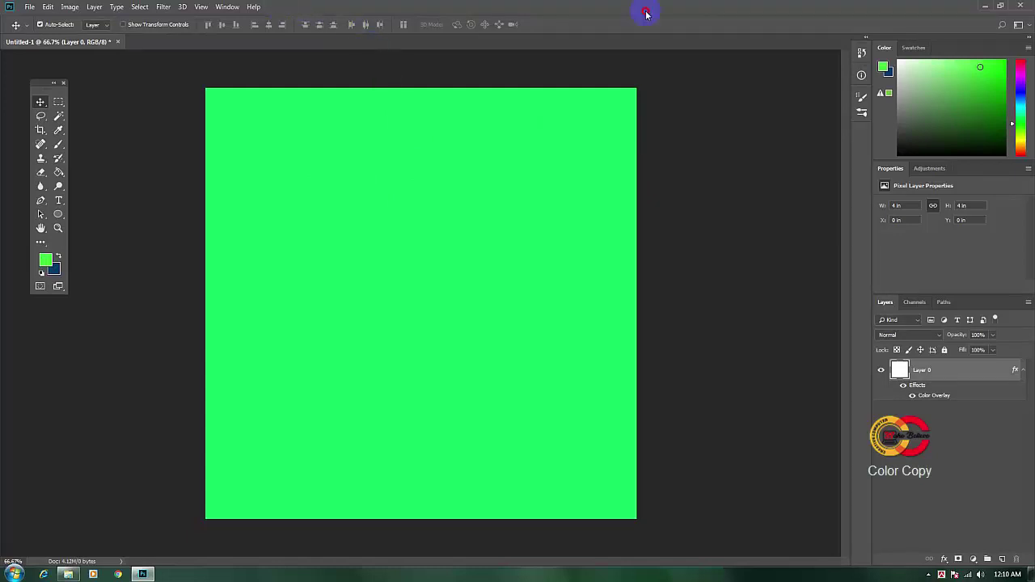
# Step: Minimize Photoshop, move the color palette JPEG higher on the desktop, and open it in Windows Photo Viewer
pyautogui.click(985, 7)
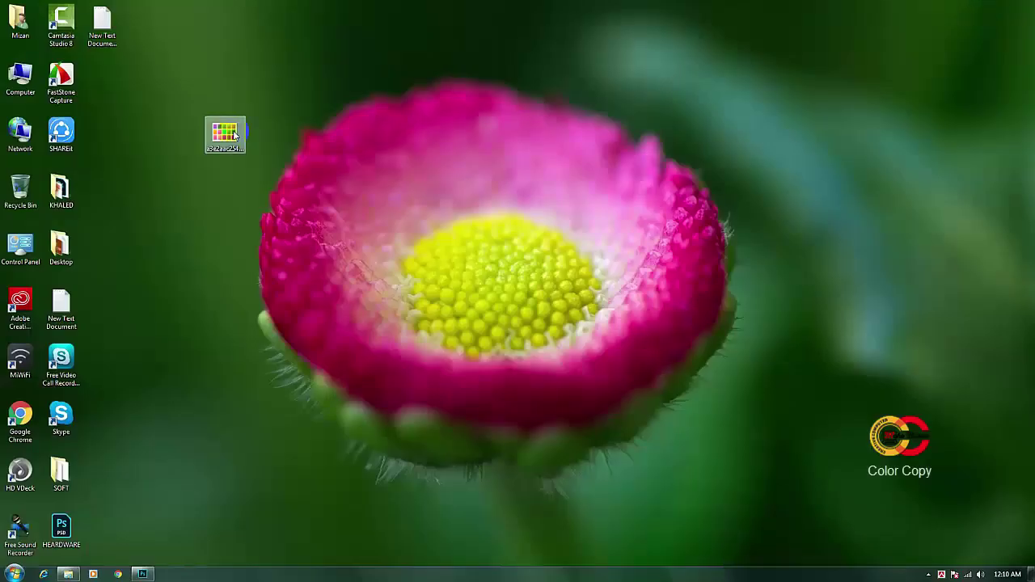
pyautogui.moveTo(234, 136); pyautogui.dragTo(229, 88)
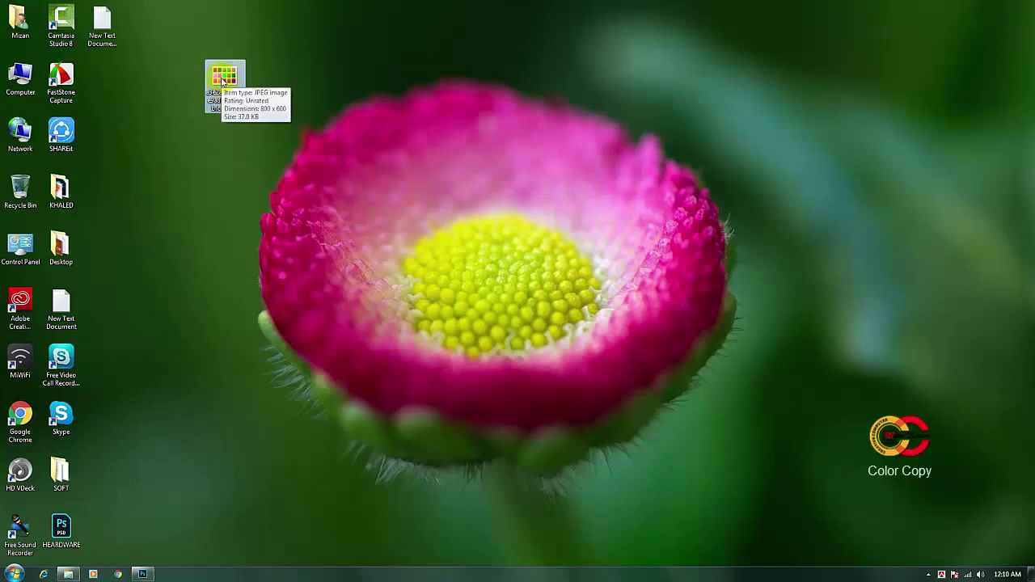
pyautogui.click(442, 185)
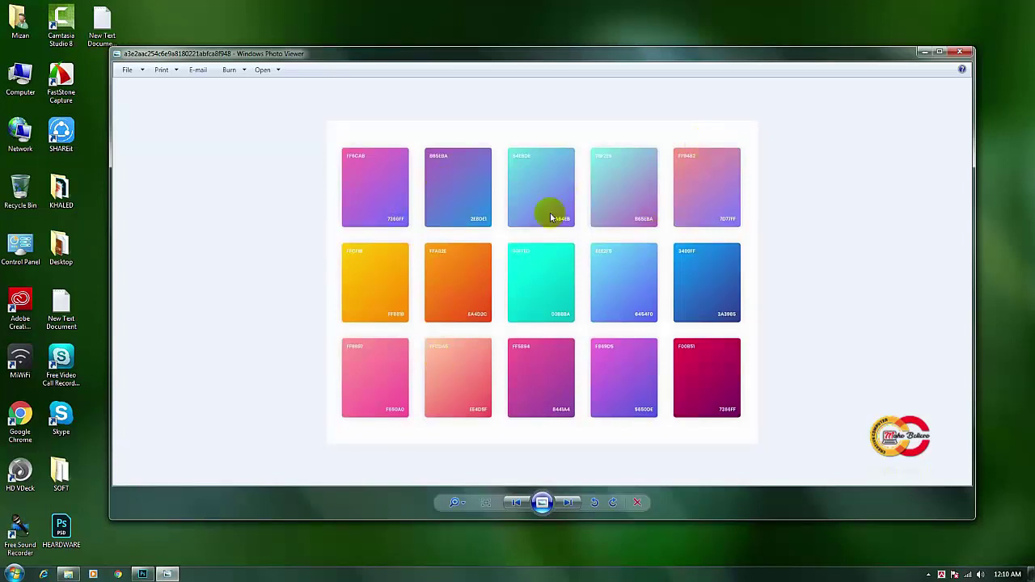
pyautogui.click(922, 53)
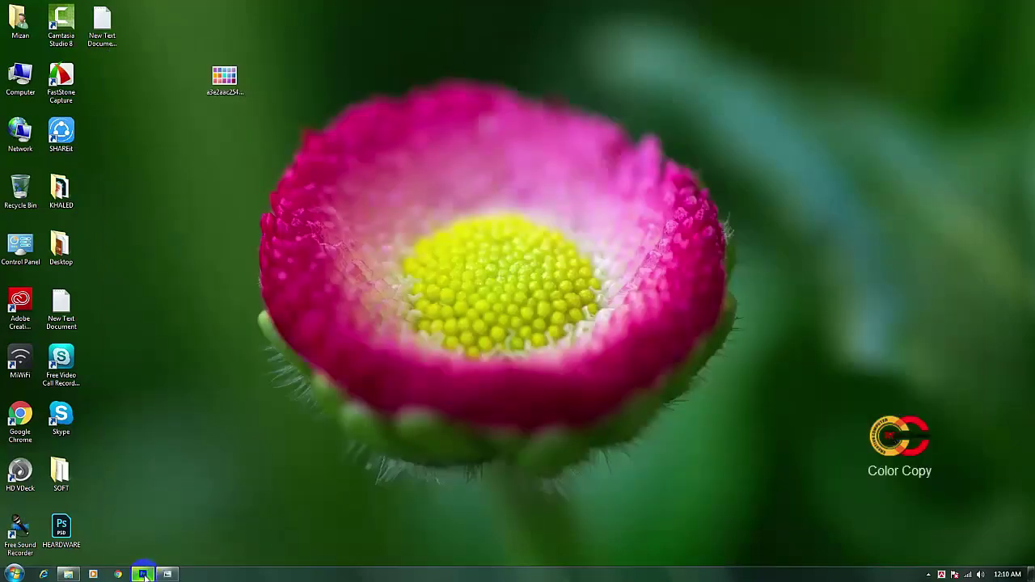
pyautogui.click(142, 574)
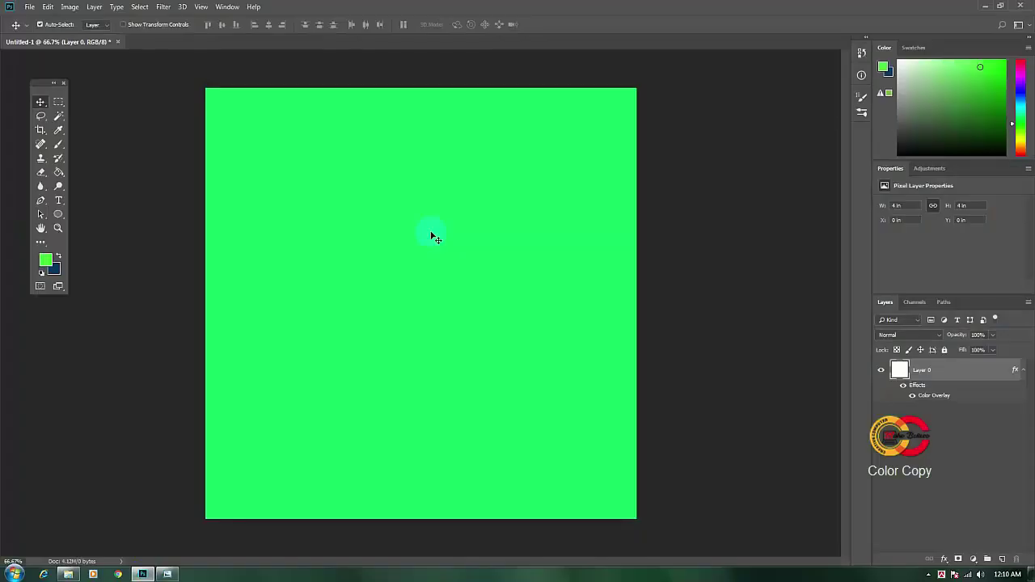
pyautogui.click(983, 8)
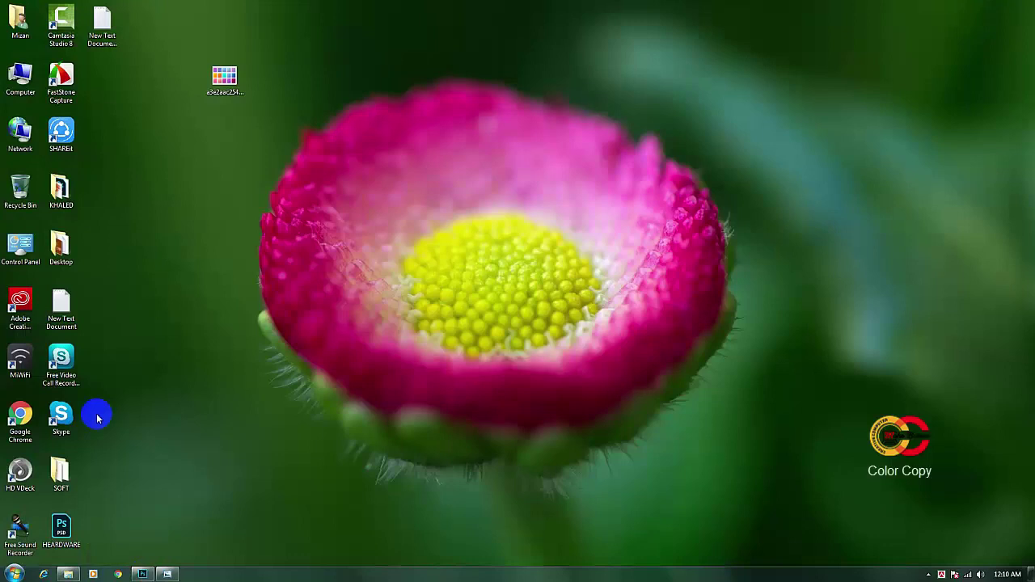
pyautogui.moveTo(239, 104); pyautogui.dragTo(221, 158)
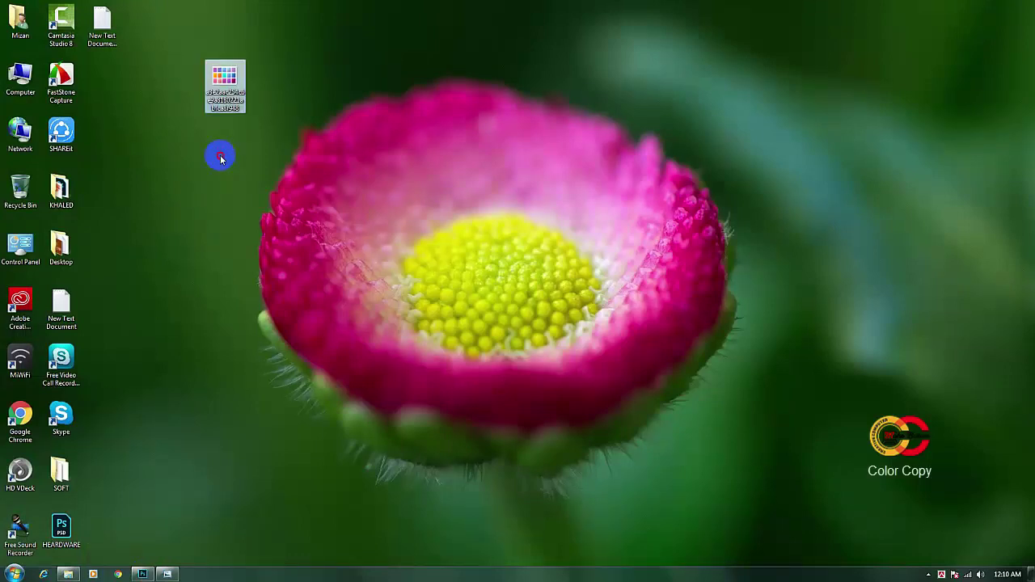
# Step: Open the SOFT folder and look at the extraction options for the pixie archive
pyautogui.click(71, 573)
pyautogui.moveTo(412, 100); pyautogui.dragTo(452, 140)
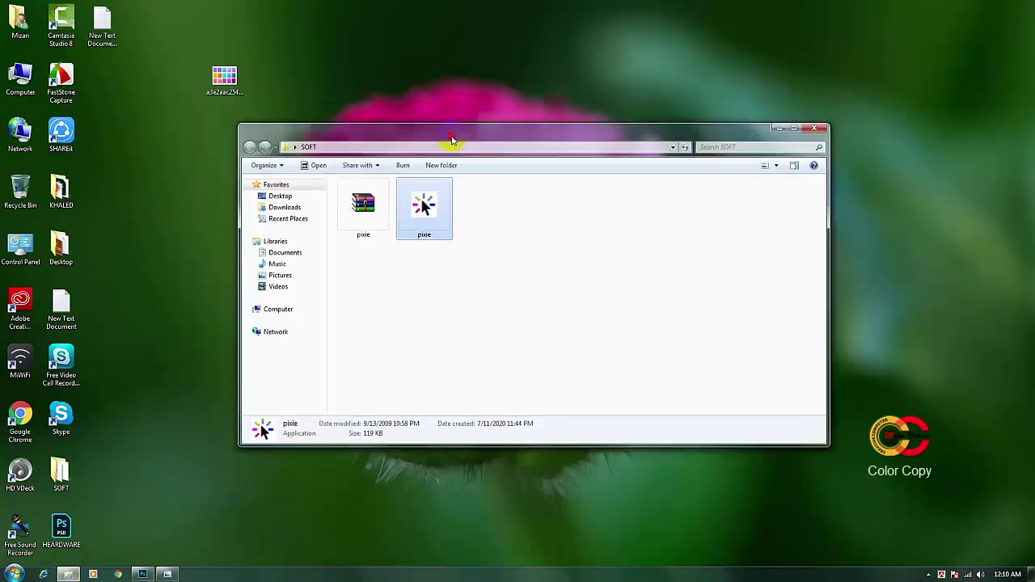
pyautogui.click(483, 215)
pyautogui.click(366, 206)
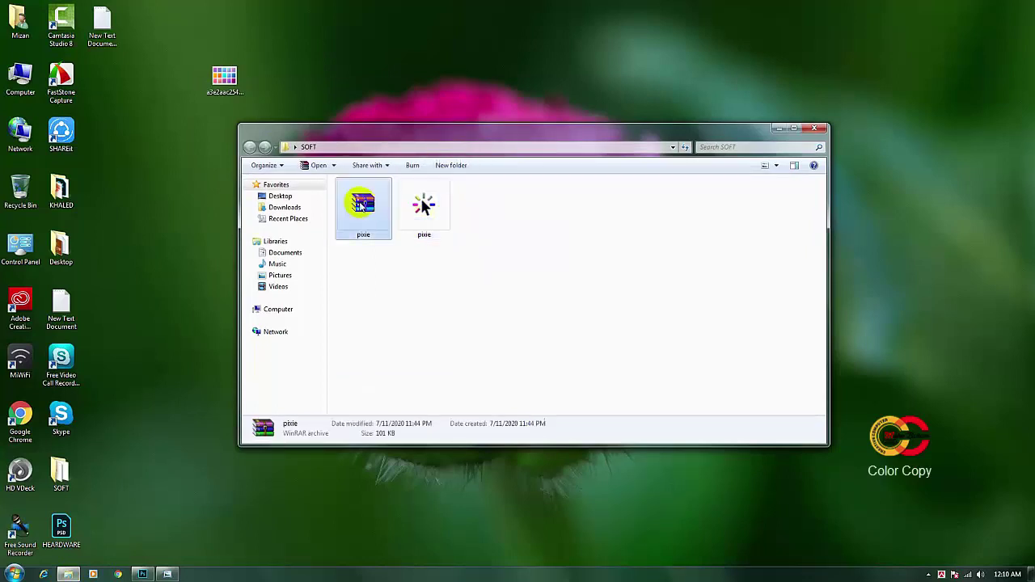
pyautogui.rightClick(361, 202)
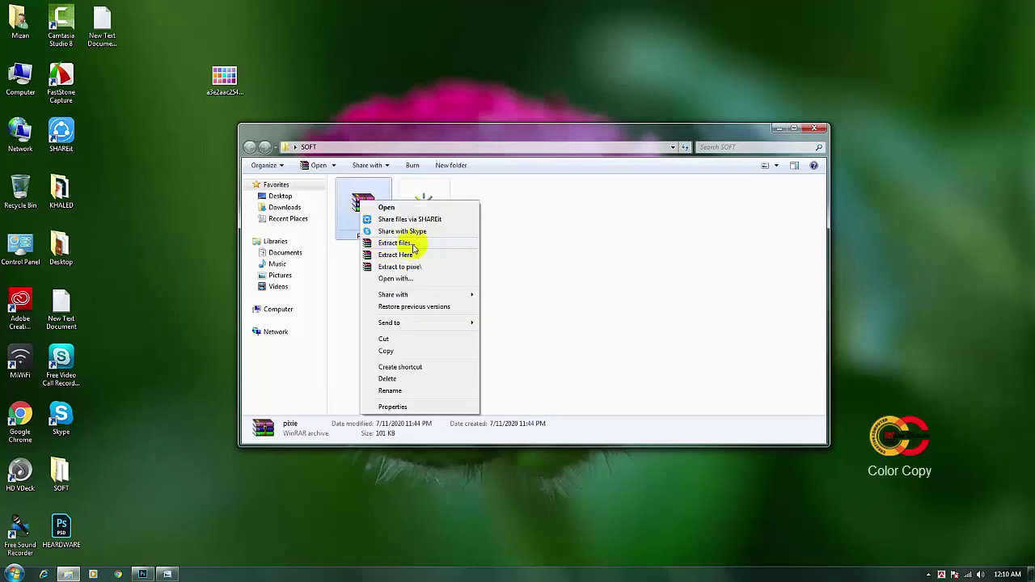
pyautogui.click(514, 247)
# Step: Move the pixie application from the SOFT folder to the desktop and minimize the folder window
pyautogui.click(418, 207)
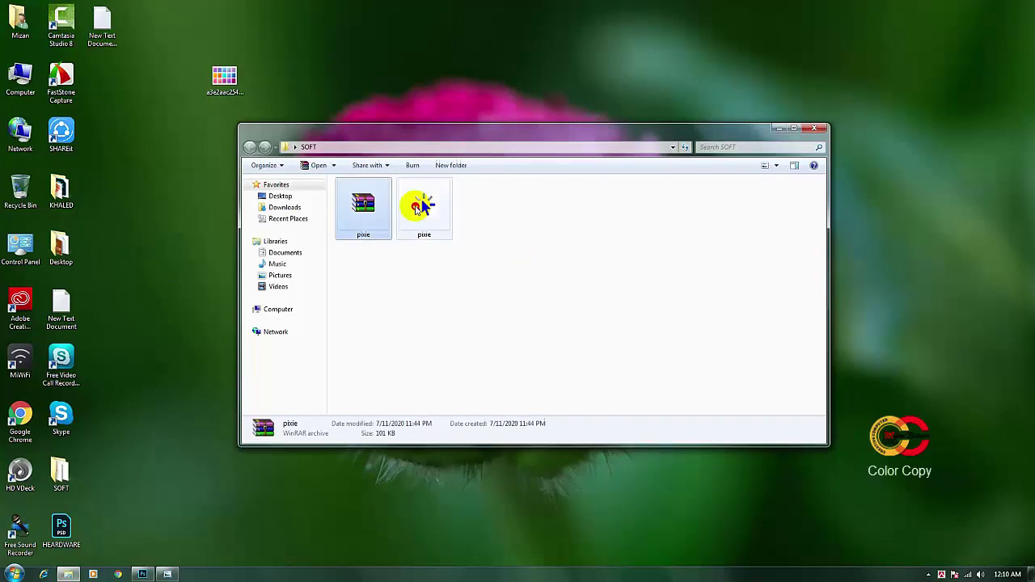
pyautogui.click(420, 207)
pyautogui.moveTo(440, 137); pyautogui.dragTo(442, 146)
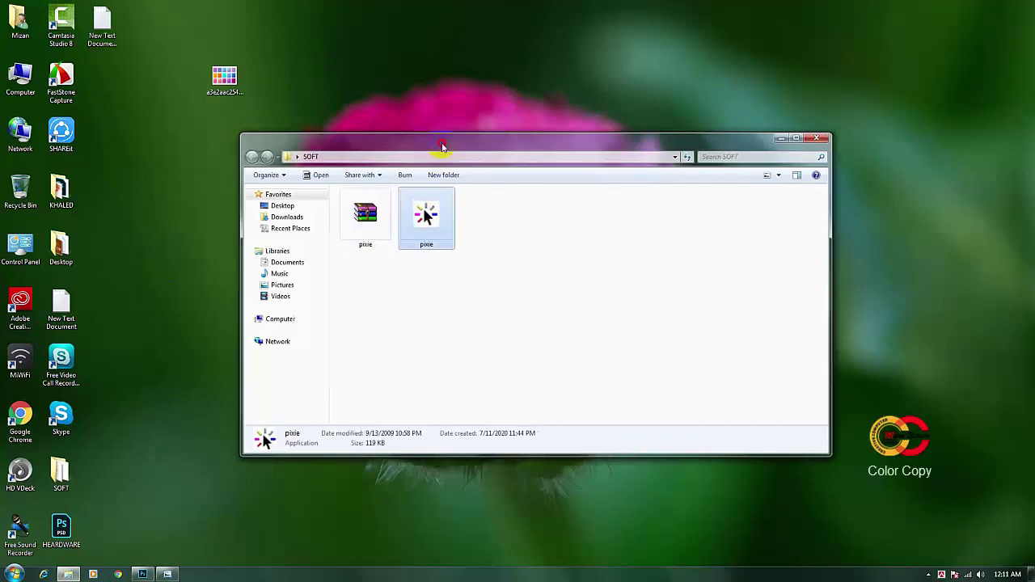
pyautogui.click(424, 219)
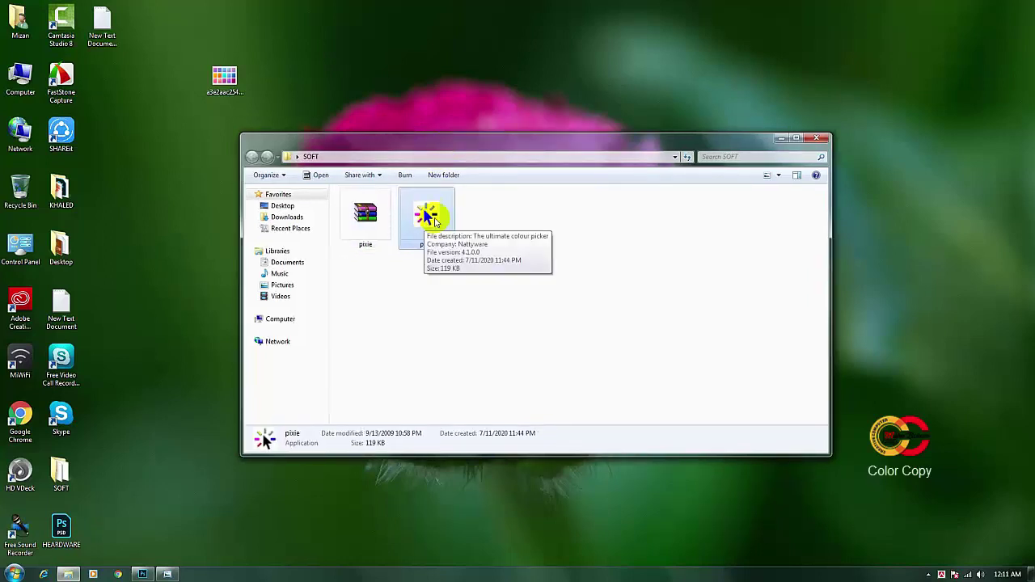
pyautogui.click(493, 219)
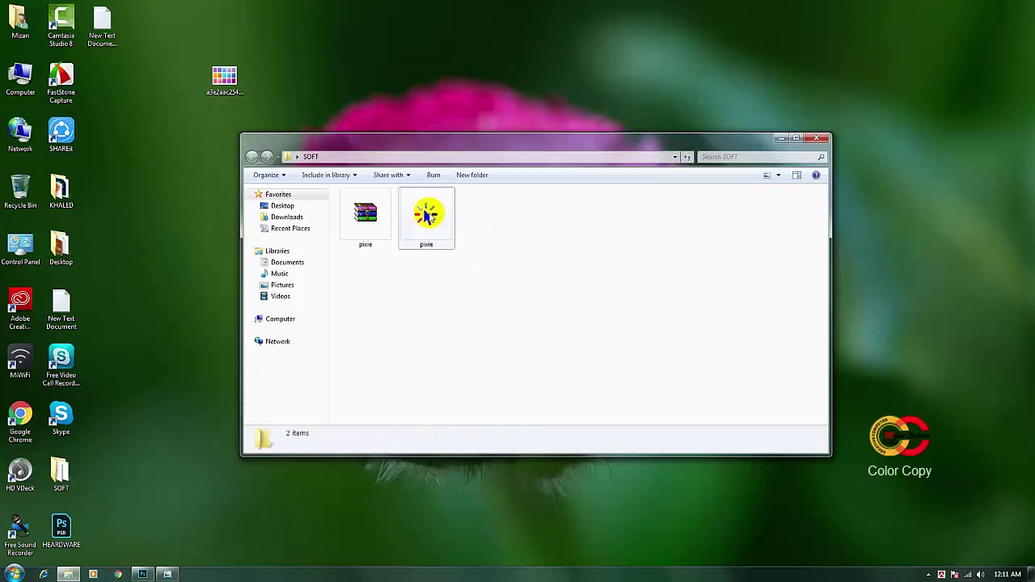
pyautogui.click(426, 215)
pyautogui.doubleClick(435, 214)
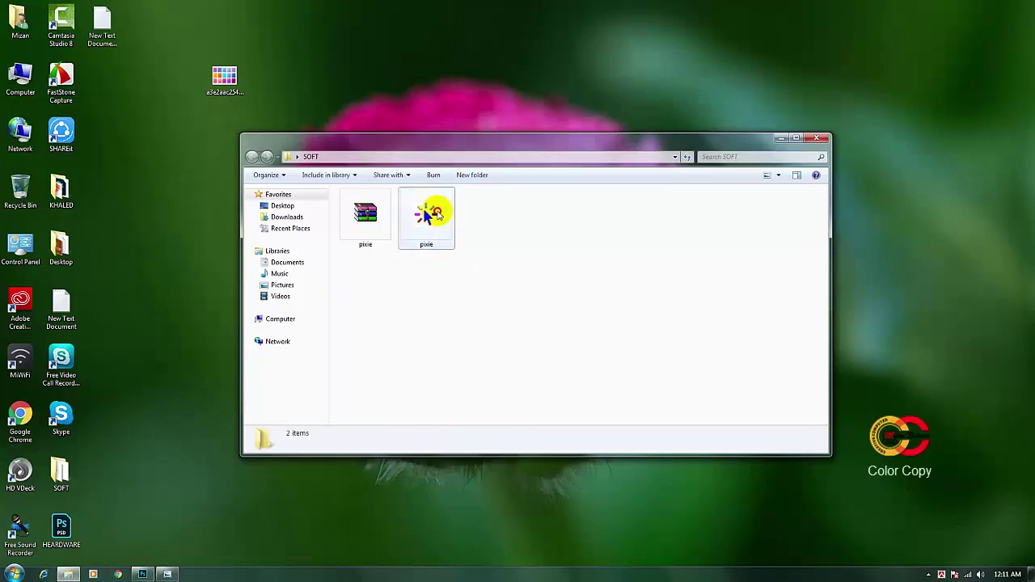
pyautogui.click(435, 217)
pyautogui.moveTo(434, 219); pyautogui.dragTo(143, 136)
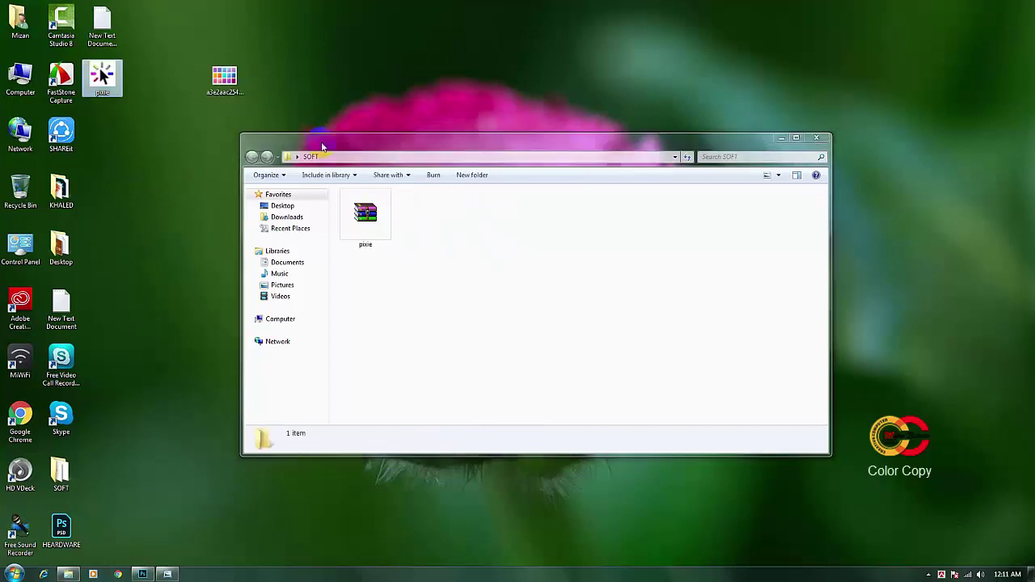
pyautogui.moveTo(322, 146); pyautogui.dragTo(304, 141)
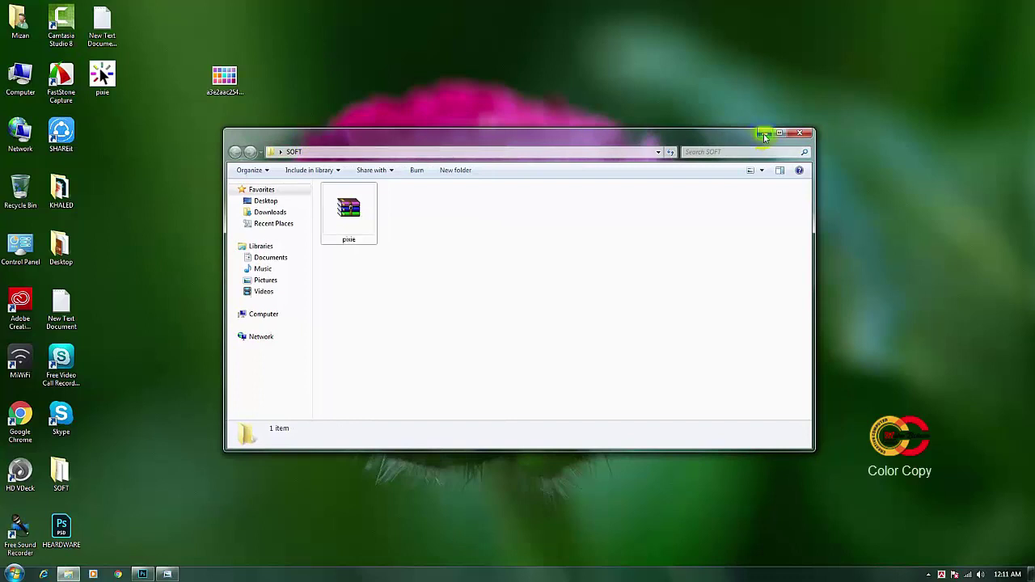
pyautogui.click(763, 134)
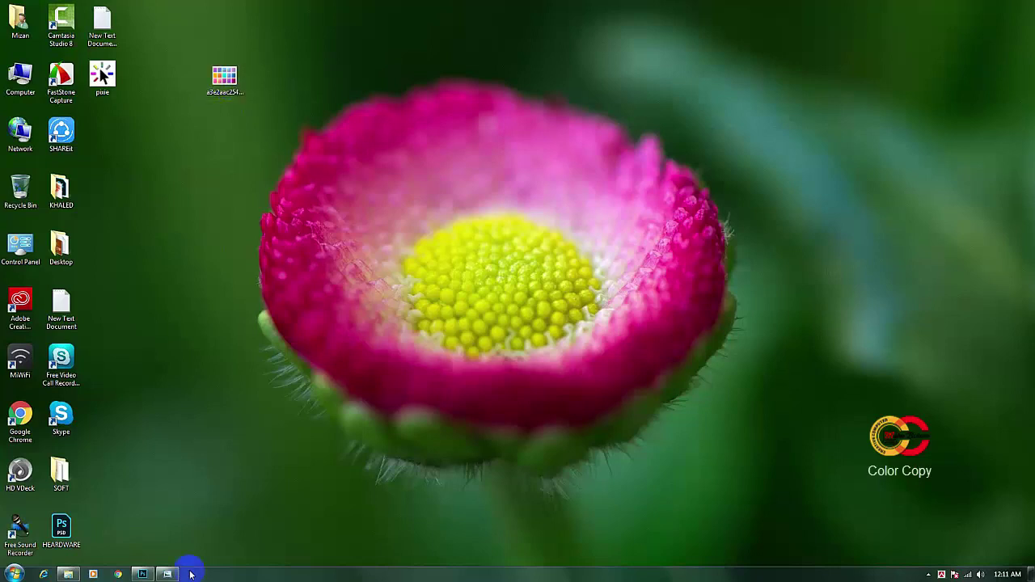
# Step: Open the color palette JPEG from the desktop in Windows Photo Viewer and shift its window clear of the pixie icon
pyautogui.click(218, 81)
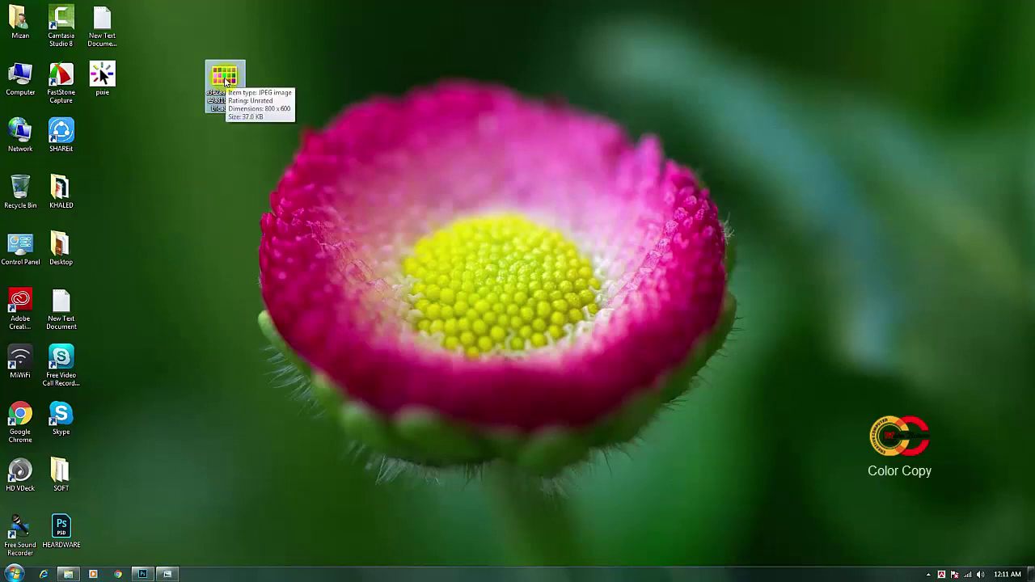
pyautogui.doubleClick(226, 79)
pyautogui.moveTo(407, 59); pyautogui.dragTo(445, 39)
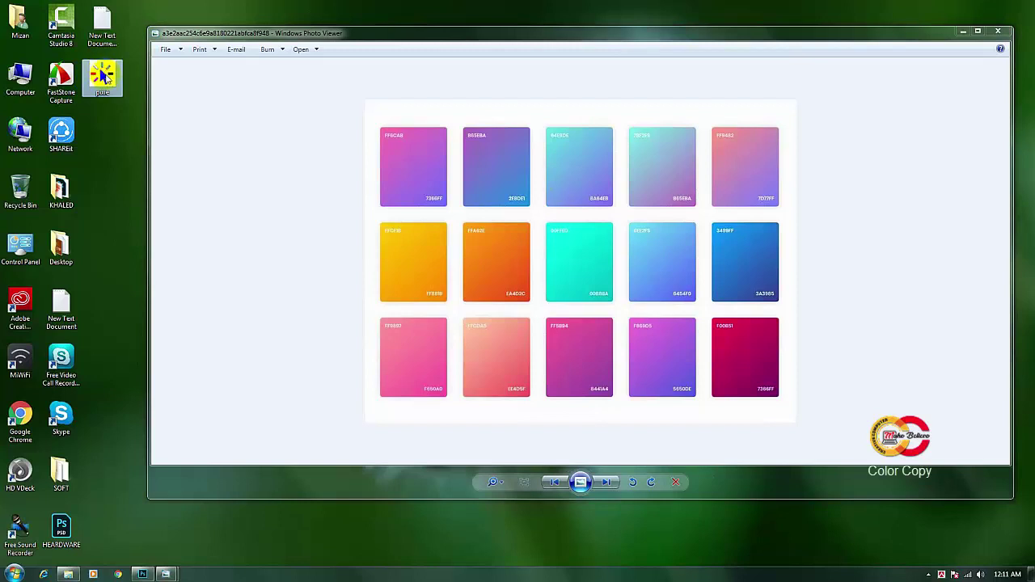
# Step: Launch pixie from the desktop and move its window onto the blank area beside the palette swatches
pyautogui.doubleClick(103, 77)
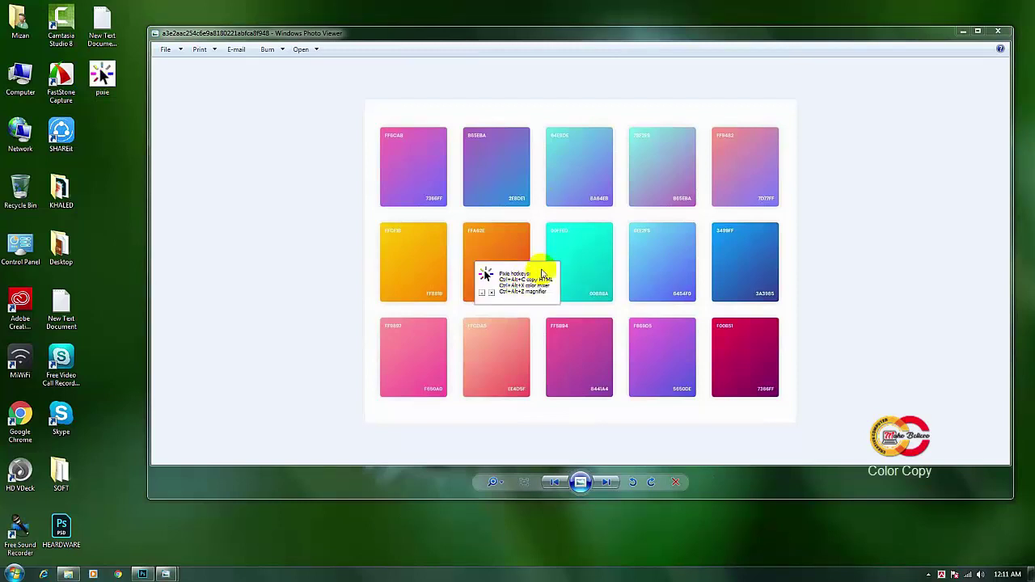
pyautogui.click(383, 247)
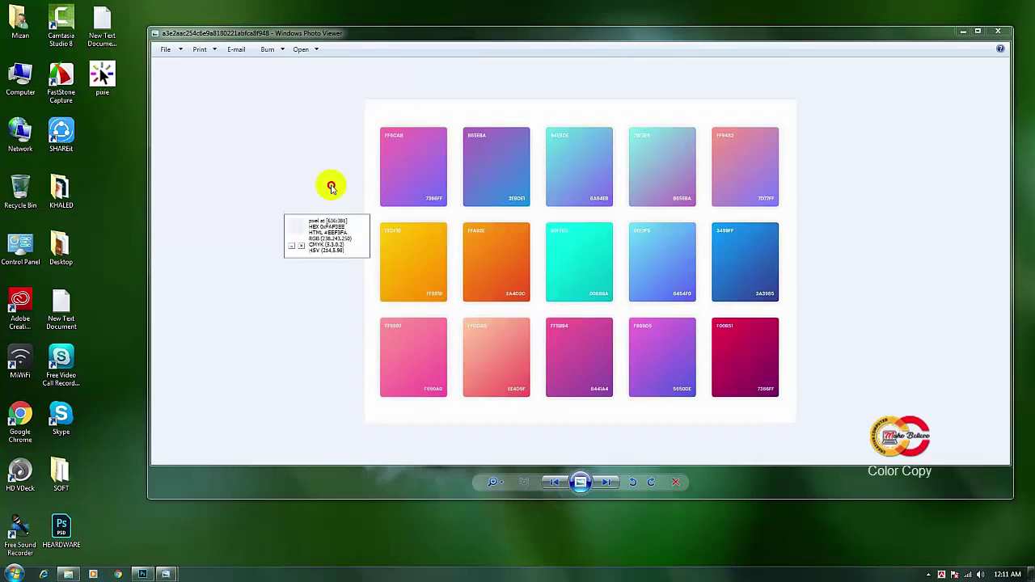
pyautogui.click(248, 176)
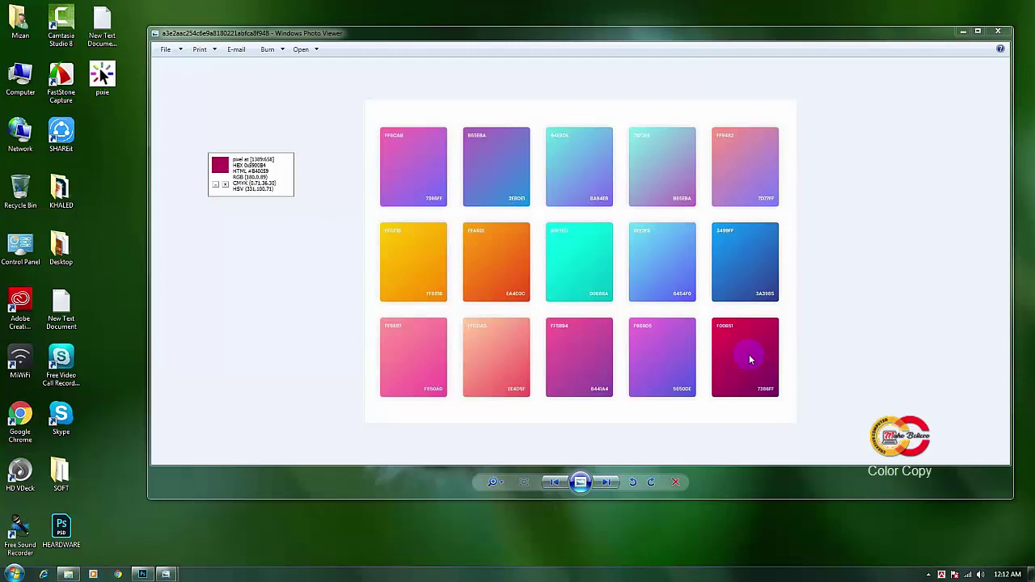
# Step: Copy the HTML color code B40059 from the crimson swatch in the palette's bottom row with Pixie
pyautogui.hotkey('ctrl', 'alt', 'c')
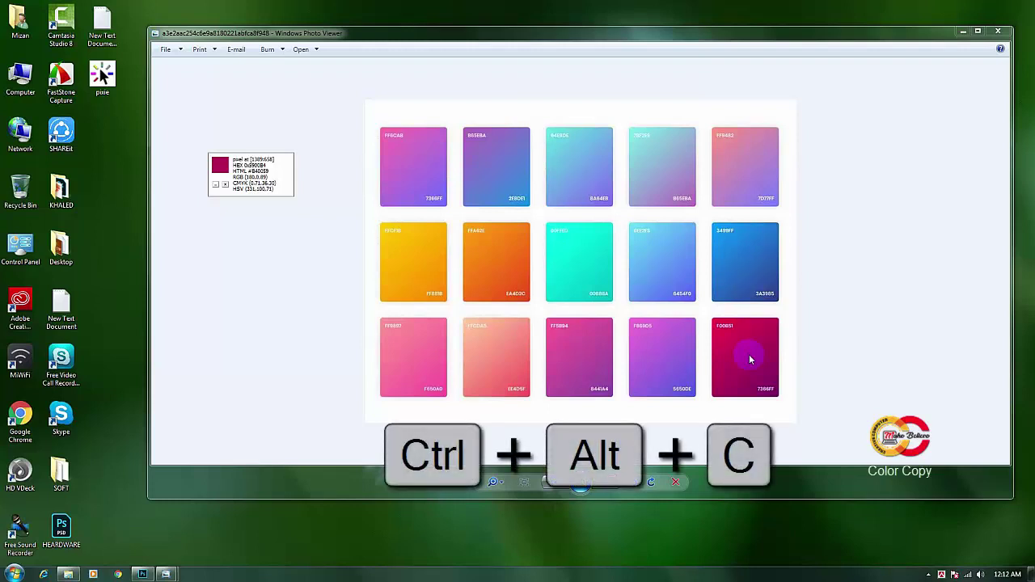
pyautogui.click(441, 172)
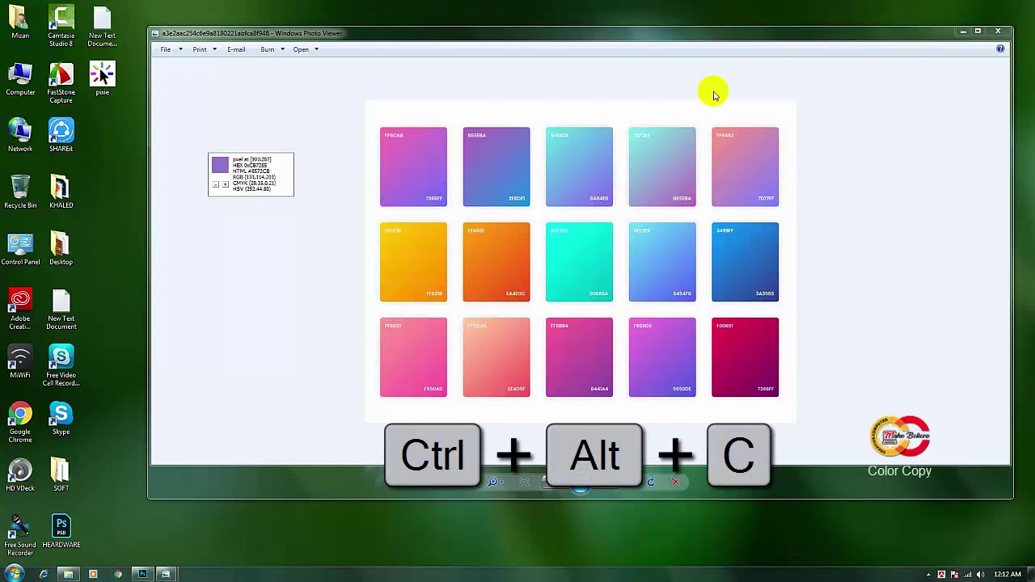
pyautogui.click(736, 360)
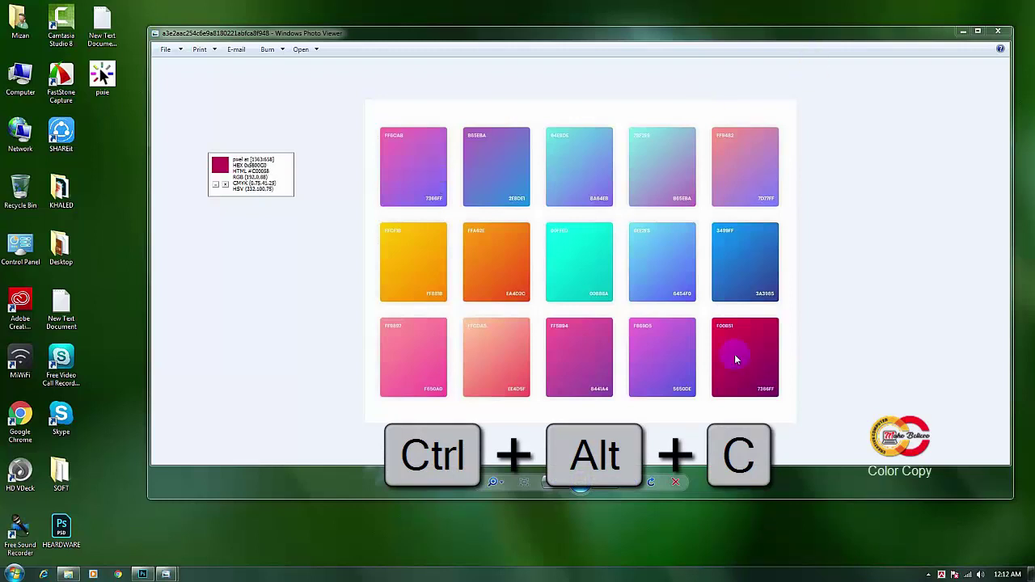
# Step: Minimize the palette image, switch to Photoshop, and set Layer 0's Color Overlay to the copied color B40059, applying the layer style
pyautogui.click(962, 34)
pyautogui.click(142, 574)
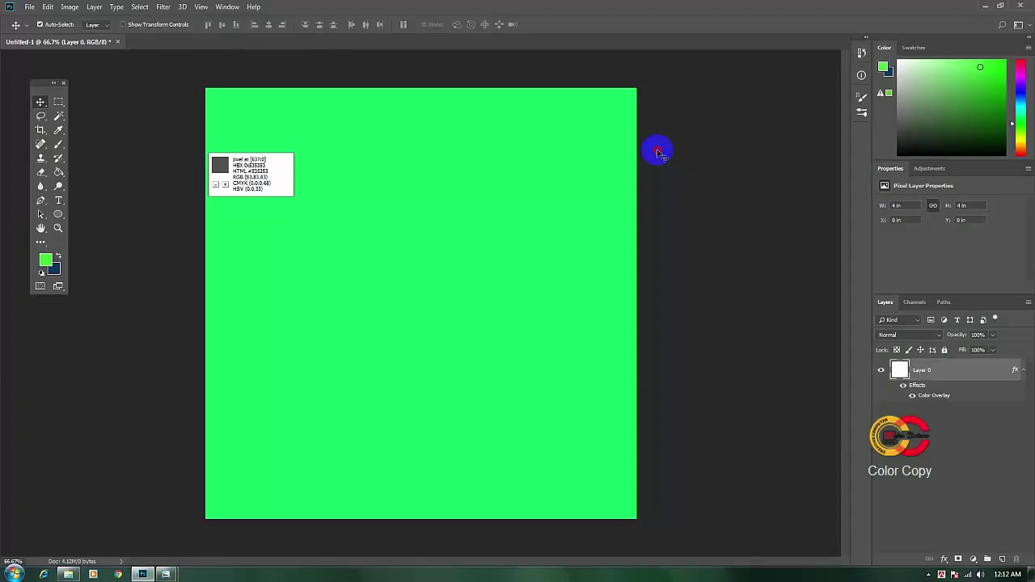
pyautogui.click(962, 372)
pyautogui.doubleClick(963, 372)
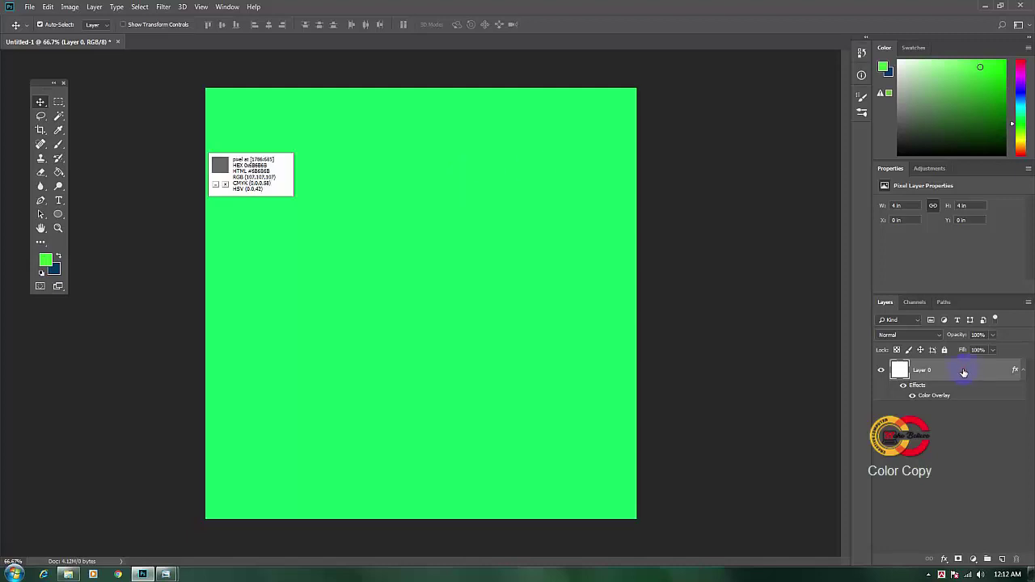
pyautogui.moveTo(428, 80); pyautogui.dragTo(492, 141)
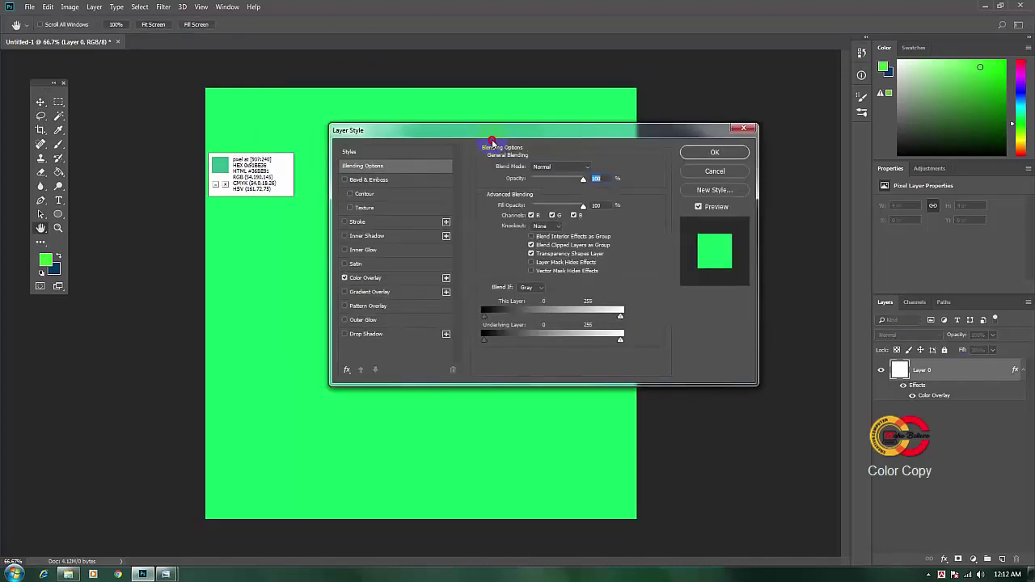
pyautogui.click(370, 278)
pyautogui.click(596, 170)
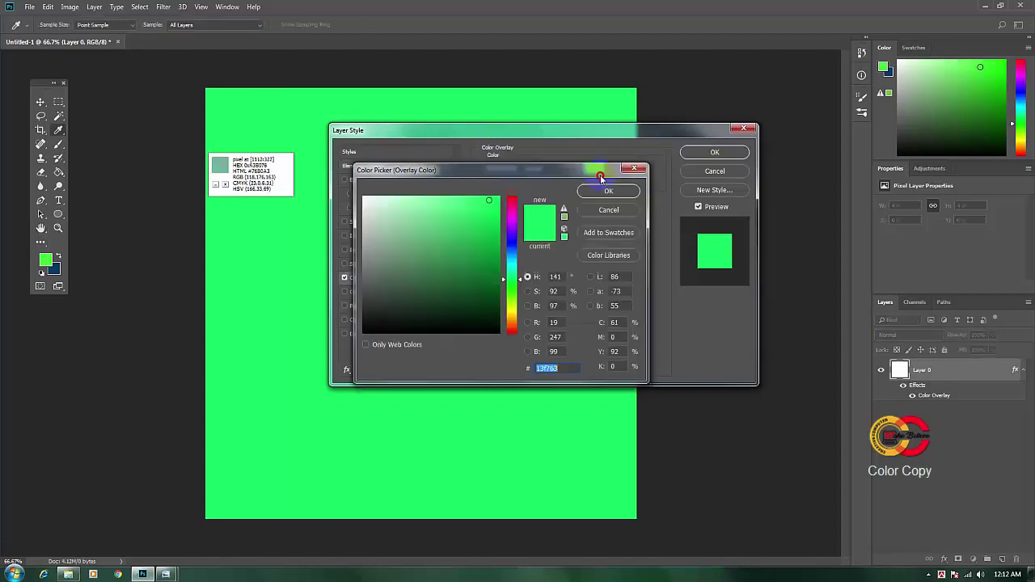
pyautogui.click(552, 368)
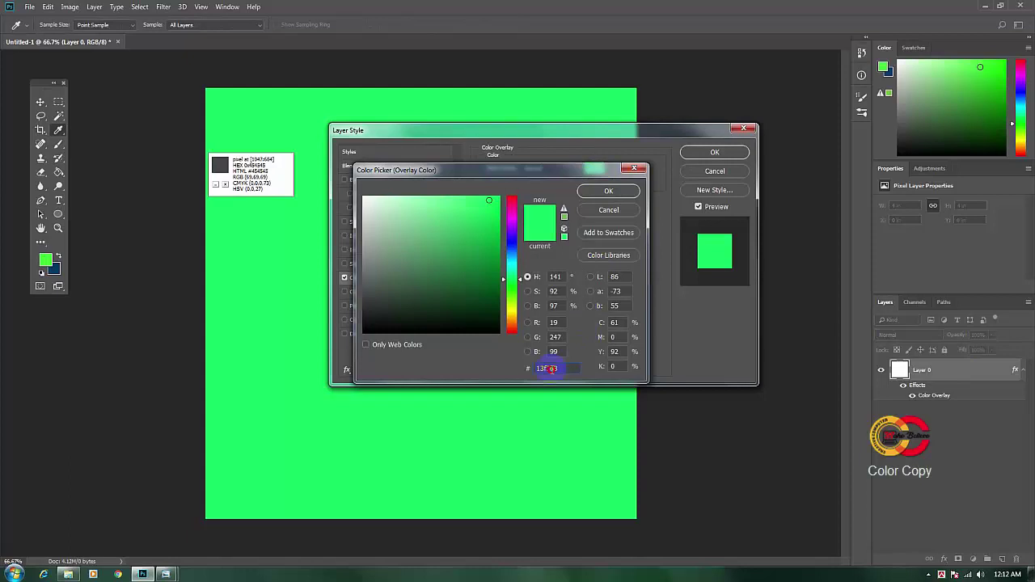
pyautogui.click(473, 367)
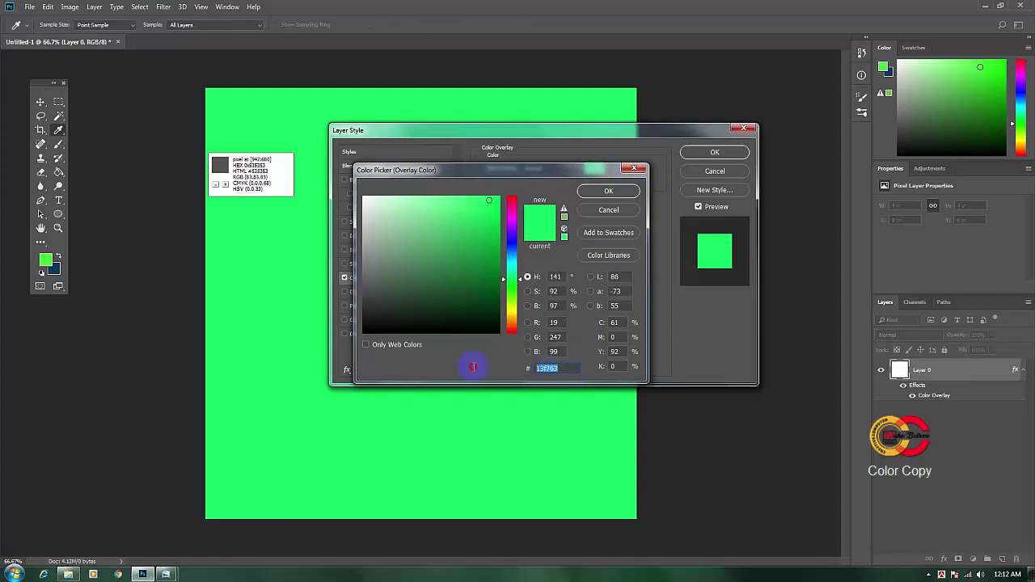
pyautogui.rightClick(546, 369)
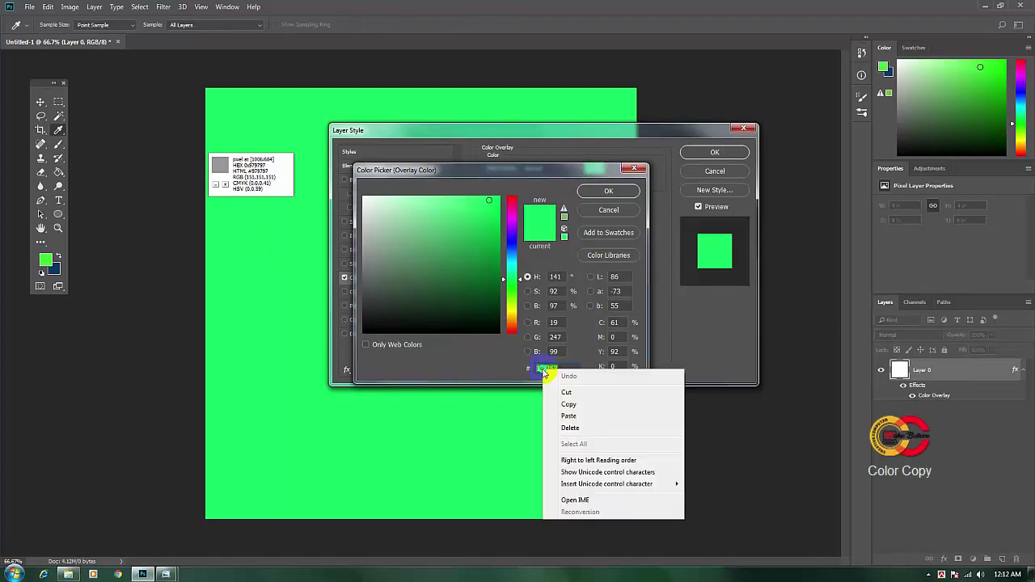
pyautogui.click(570, 416)
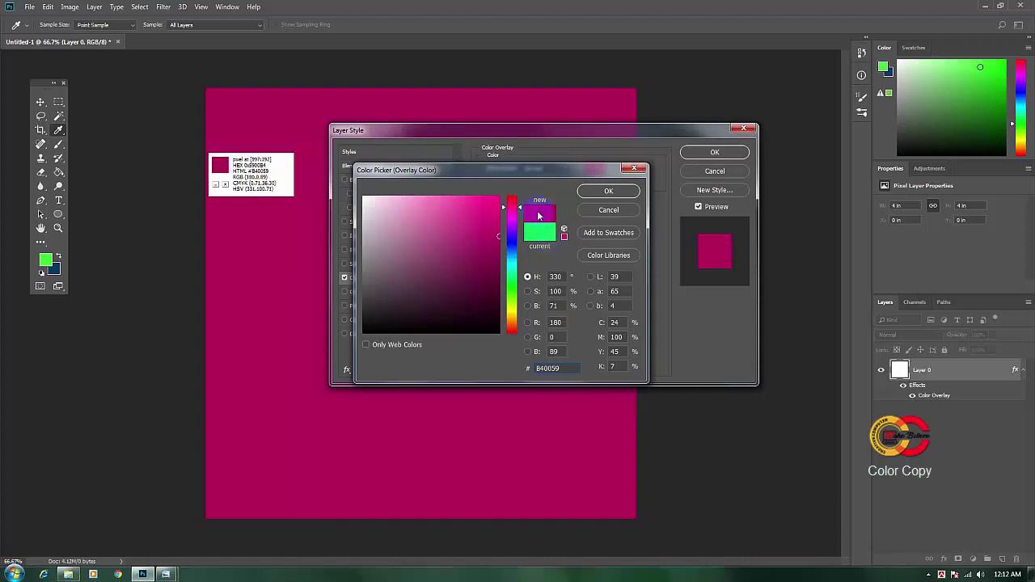
pyautogui.click(623, 191)
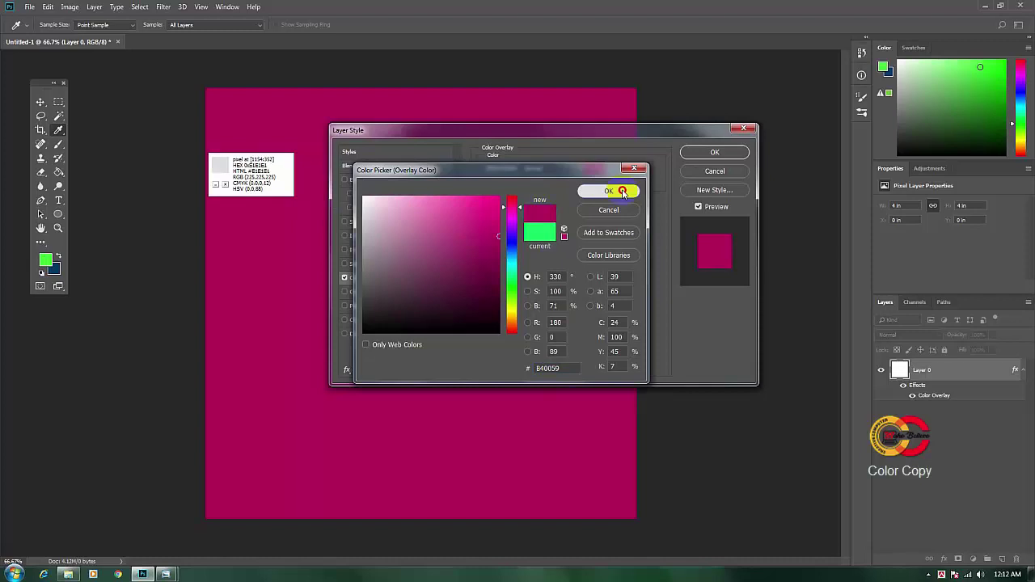
pyautogui.click(722, 153)
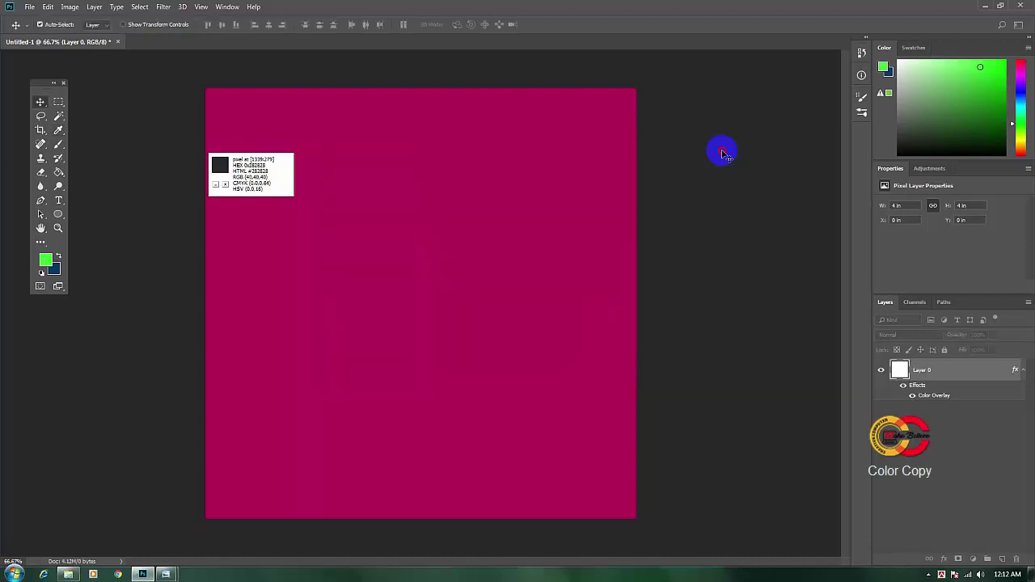
# Step: Switch back to the palette image and copy color code FB9C8A from the peach swatch in the bottom row with Pixie
pyautogui.moveTo(293, 180)
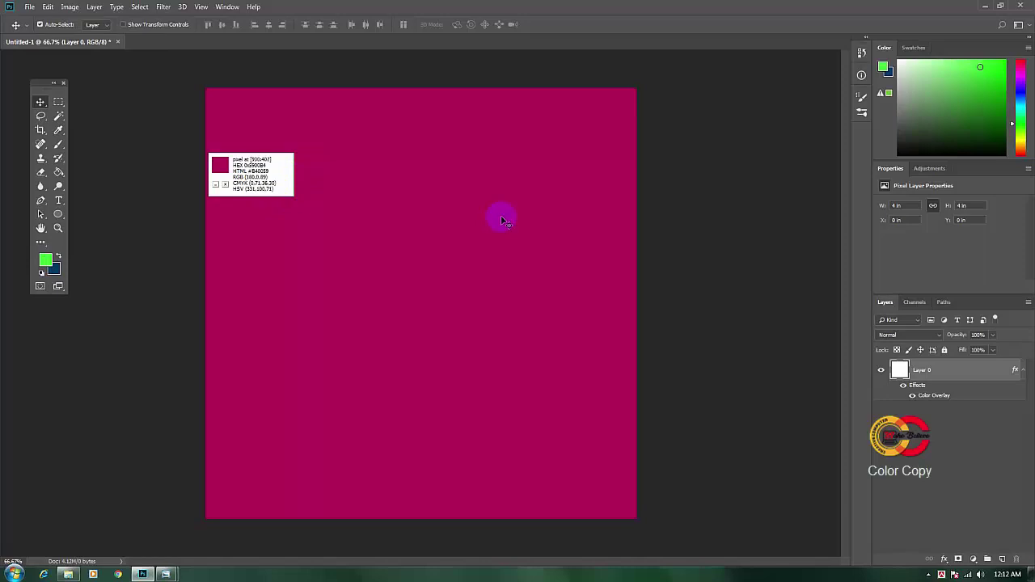
pyautogui.click(985, 7)
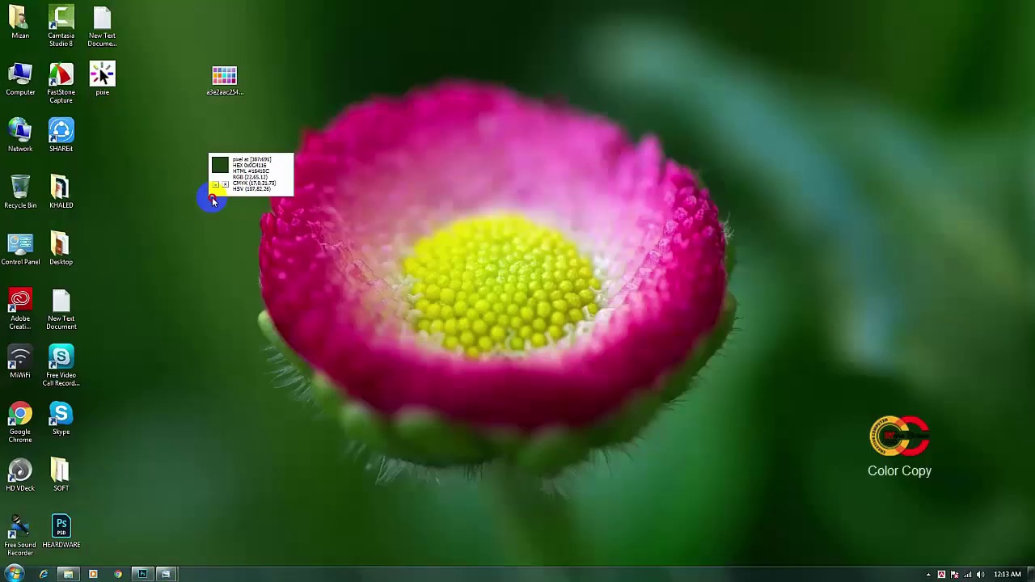
pyautogui.click(166, 574)
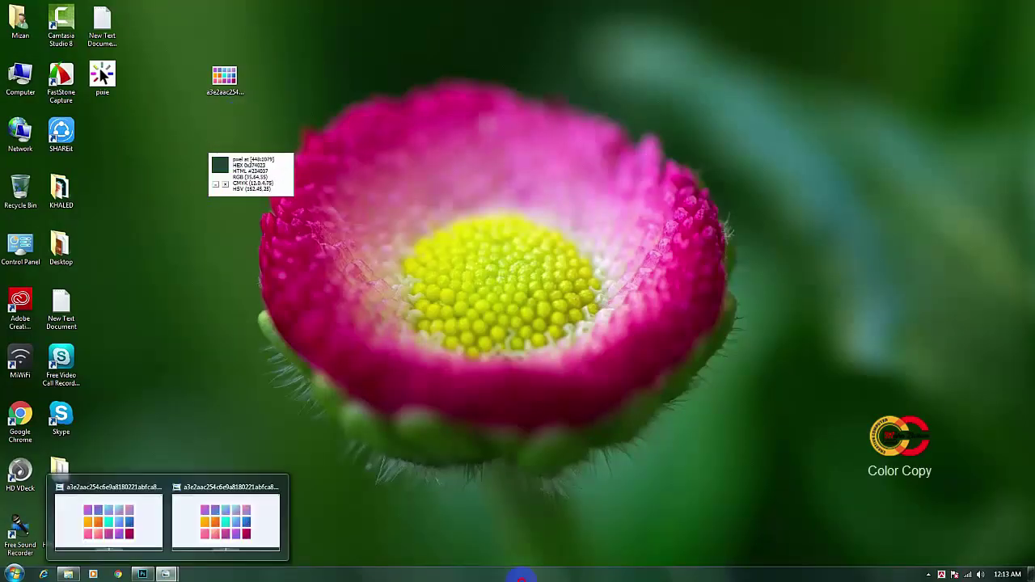
pyautogui.click(109, 521)
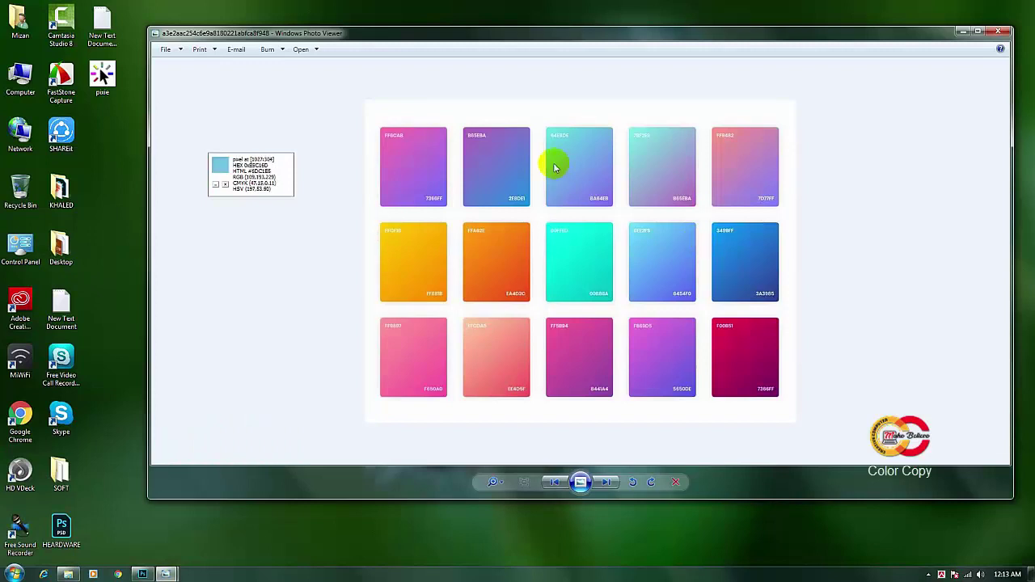
pyautogui.moveTo(537, 44); pyautogui.dragTo(514, 50)
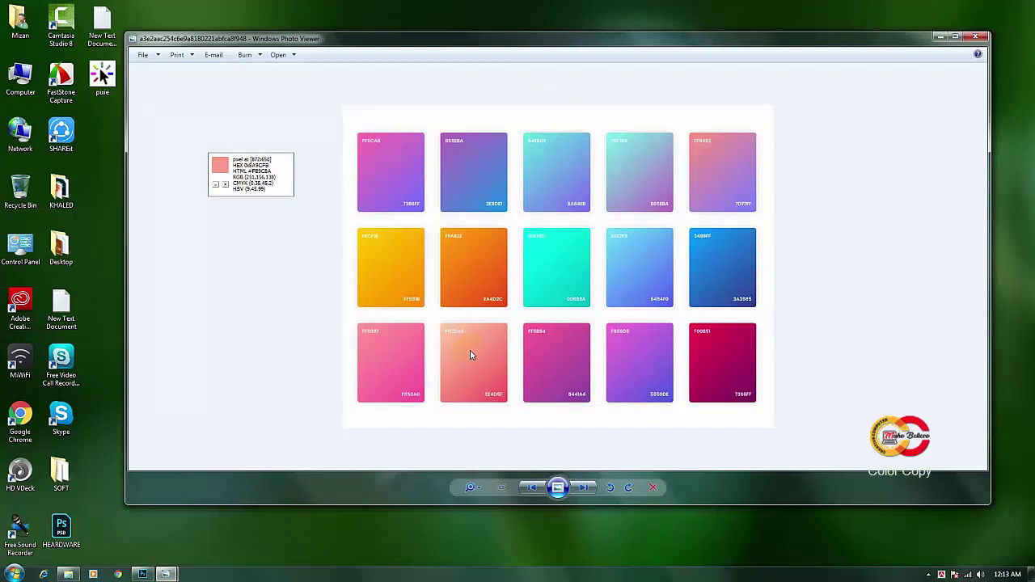
pyautogui.click(612, 343)
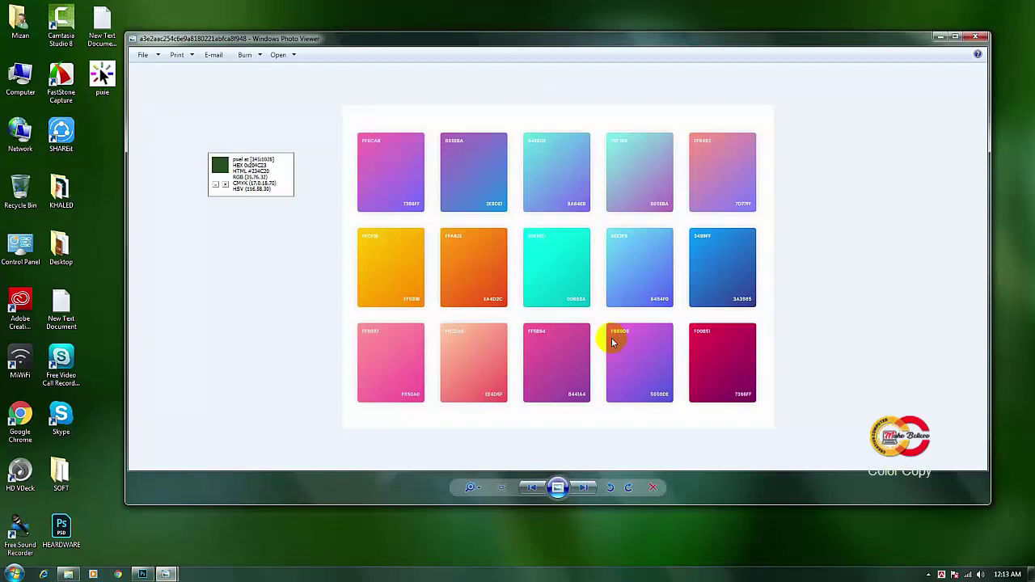
# Step: Return to Photoshop and set Layer 0's Color Overlay to the copied color FB9C8A, applying the layer style
pyautogui.press('super+d')
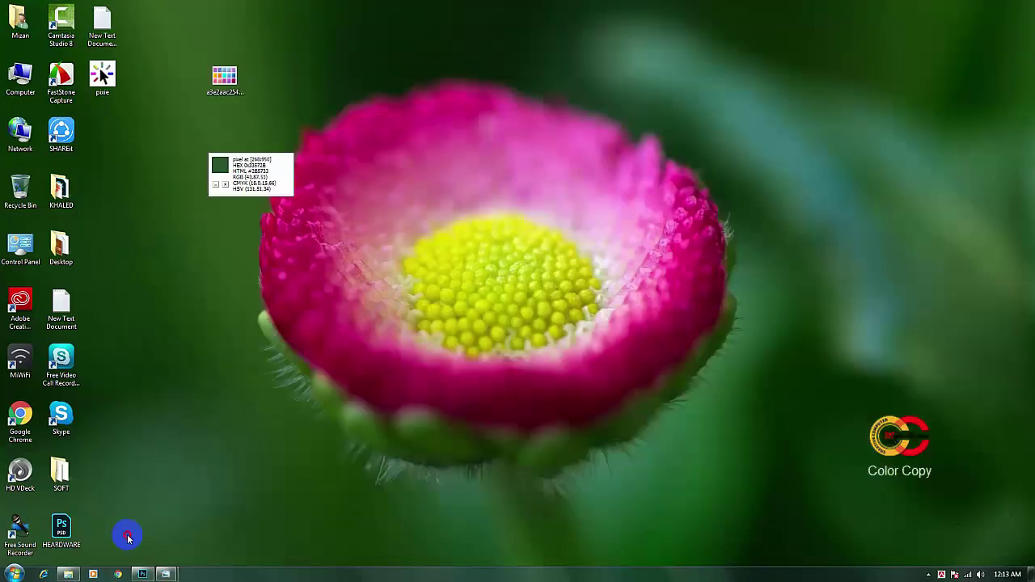
pyautogui.click(165, 566)
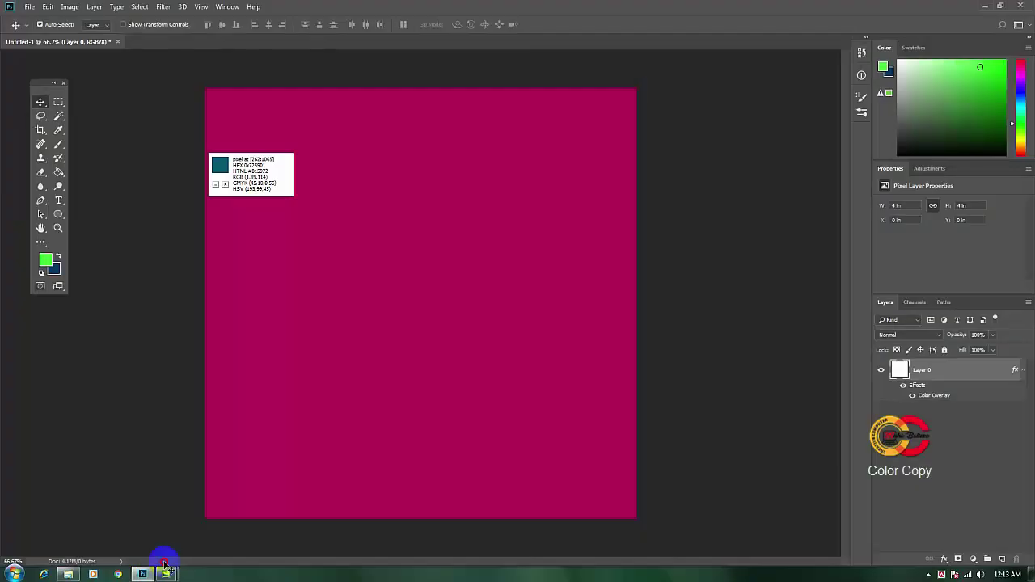
pyautogui.doubleClick(969, 371)
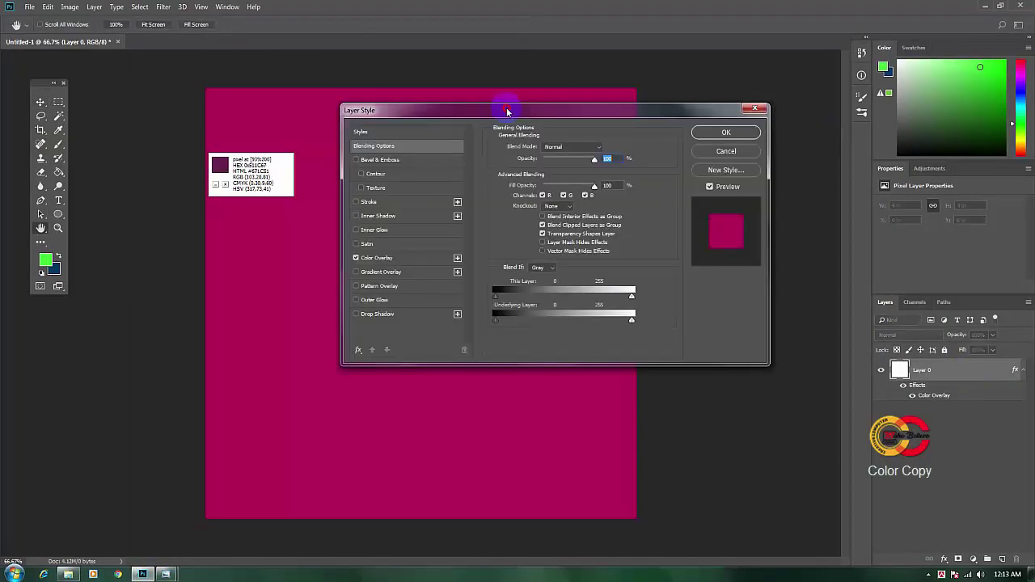
pyautogui.click(384, 260)
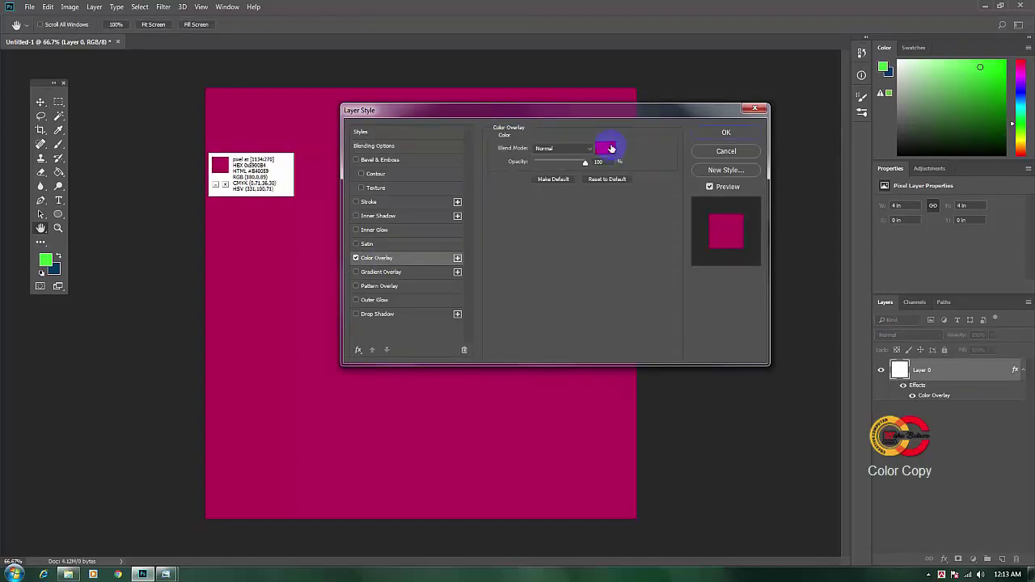
pyautogui.click(606, 148)
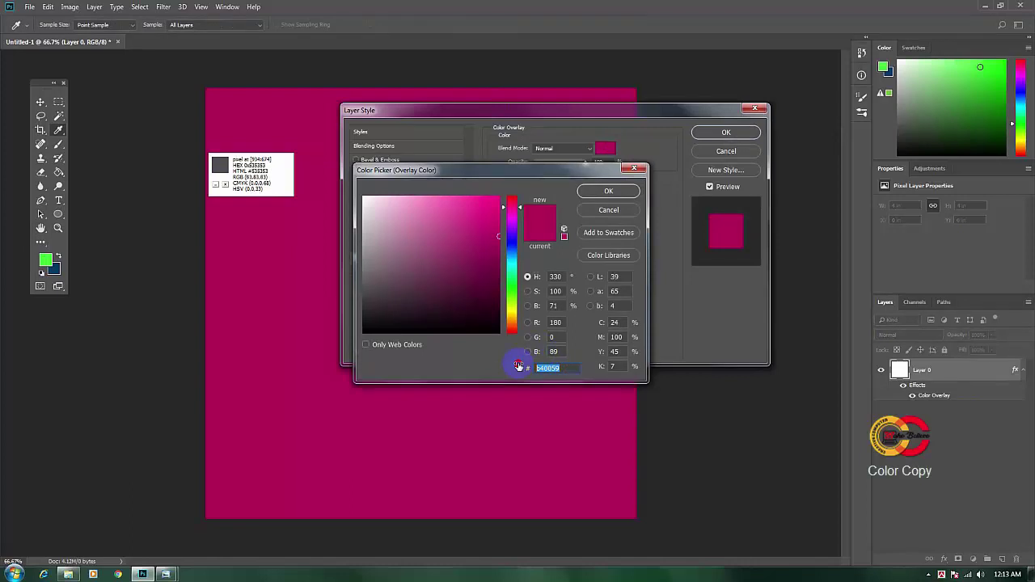
pyautogui.rightClick(547, 369)
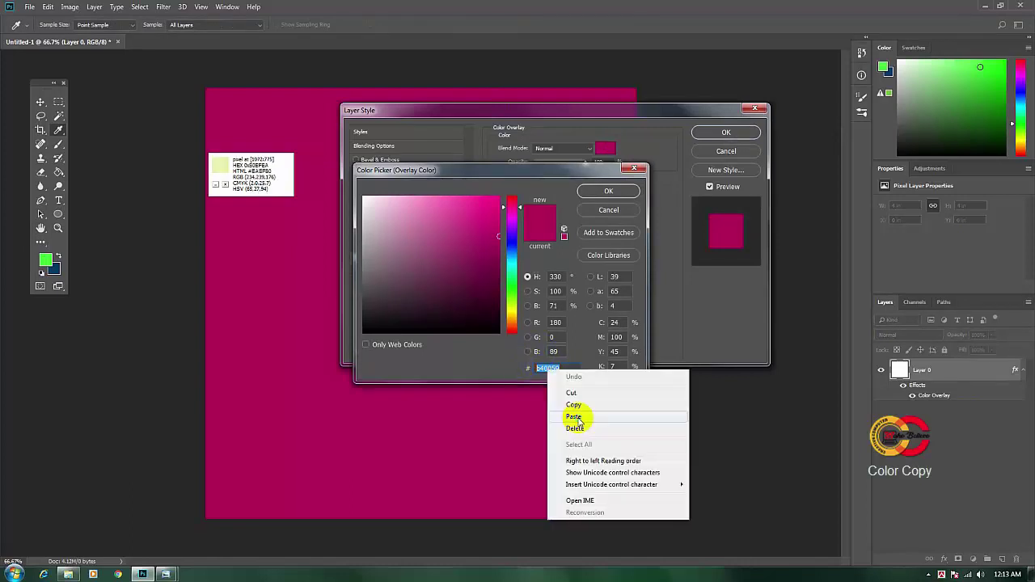
pyautogui.click(576, 417)
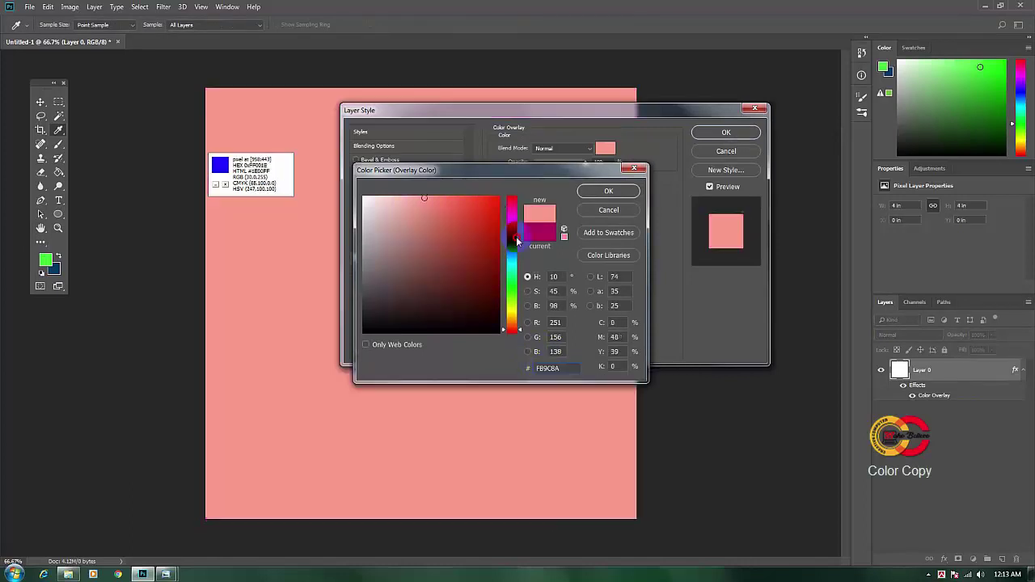
pyautogui.click(634, 168)
pyautogui.click(726, 132)
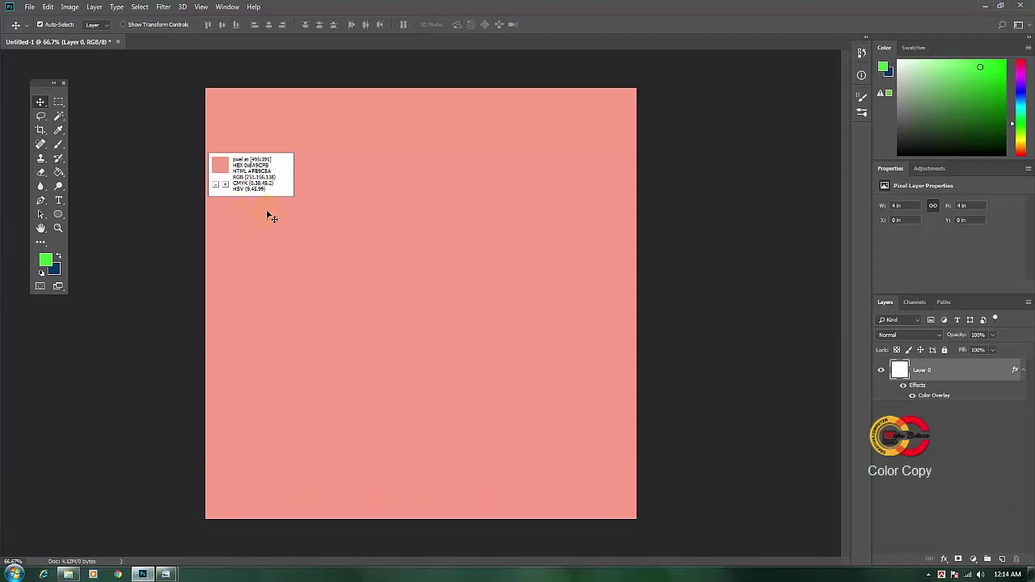
# Step: Close the Pixie window and minimize Photoshop to get back to the desktop
pyautogui.click(226, 185)
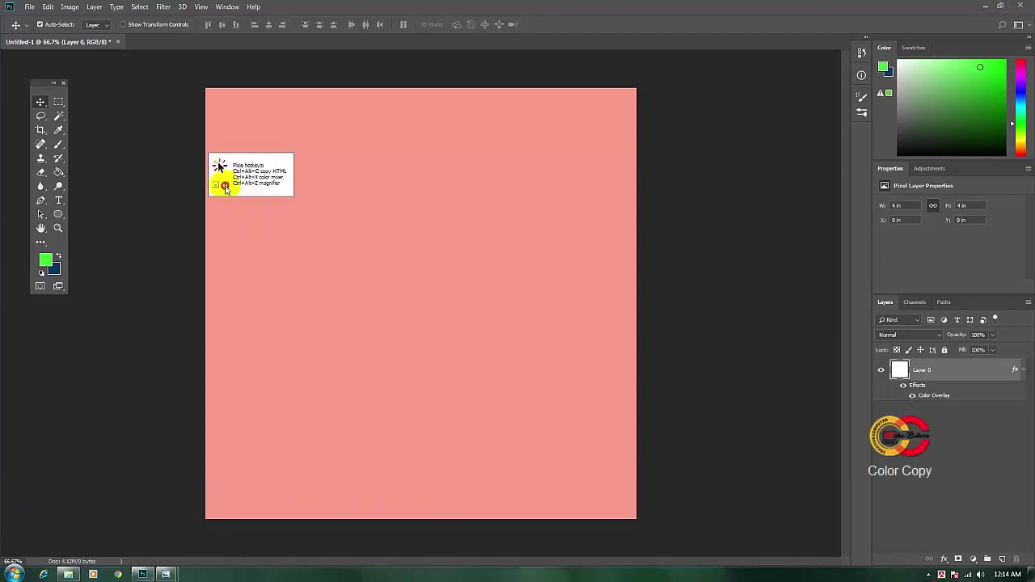
pyautogui.click(225, 187)
pyautogui.click(985, 7)
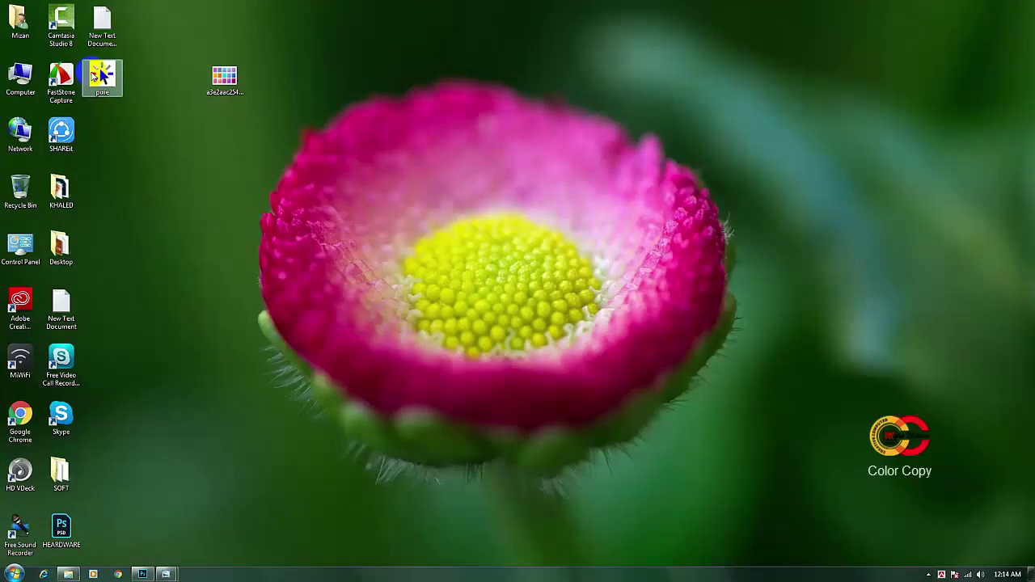
# Step: Relaunch pixie from the desktop, move its window to the side of the flower, and close it again
pyautogui.doubleClick(95, 75)
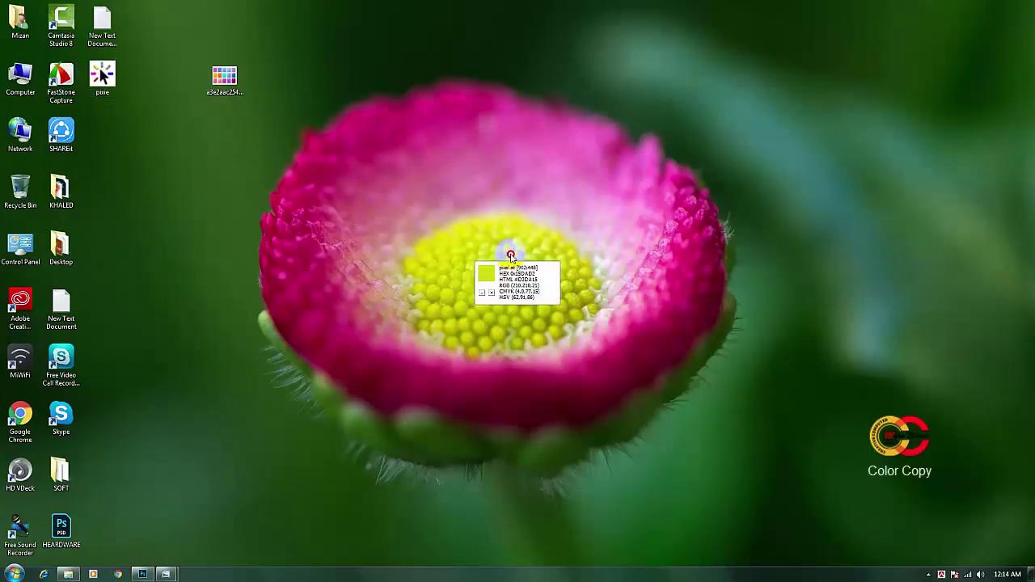
pyautogui.moveTo(233, 206)
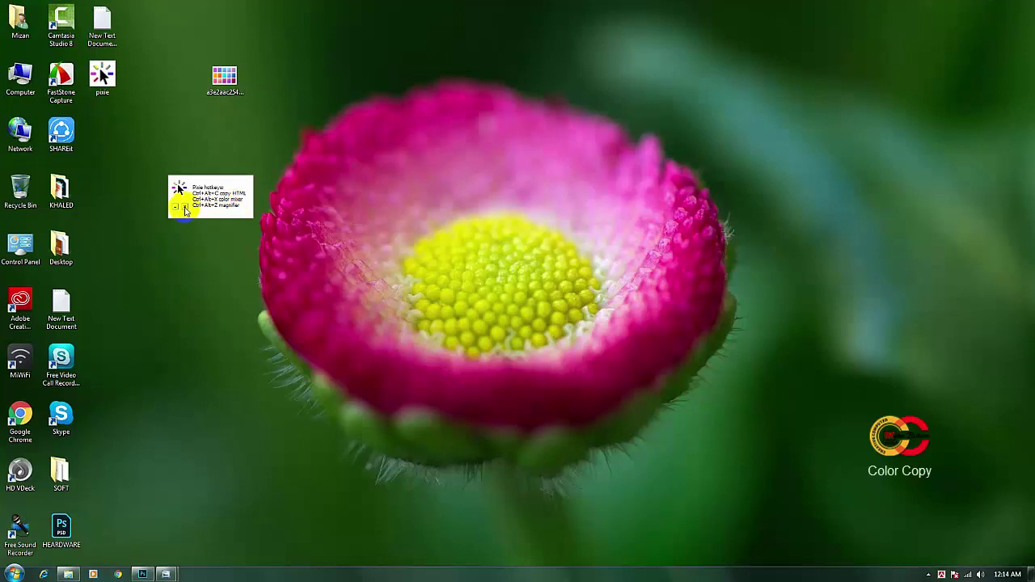
pyautogui.click(185, 209)
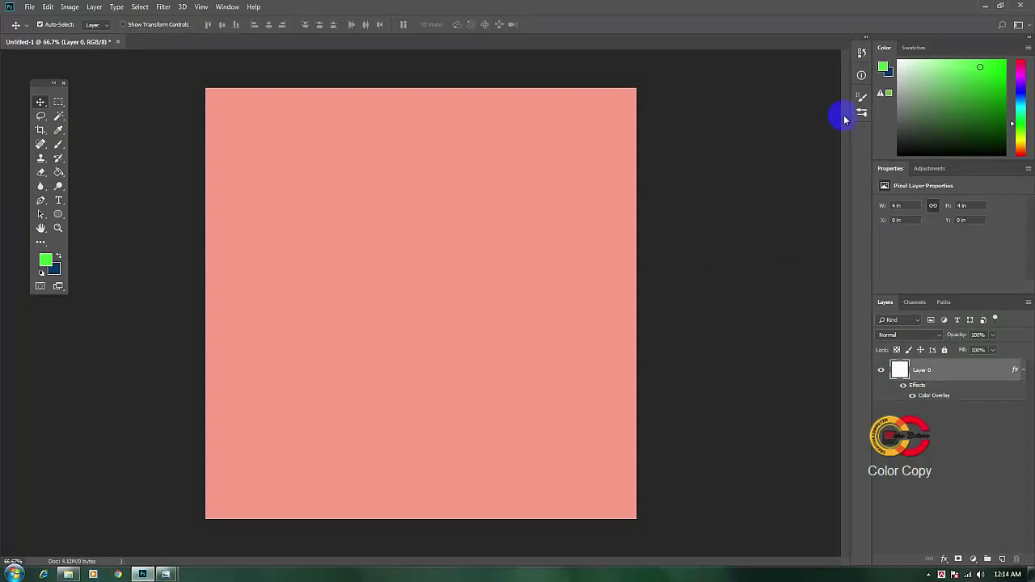
# Step: Close Photoshop
pyautogui.click(1021, 5)
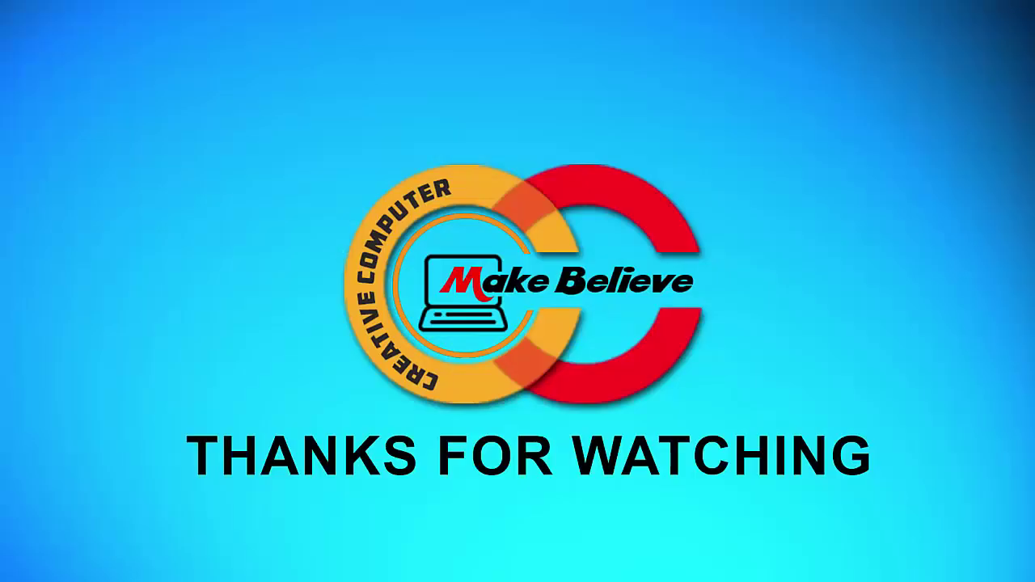